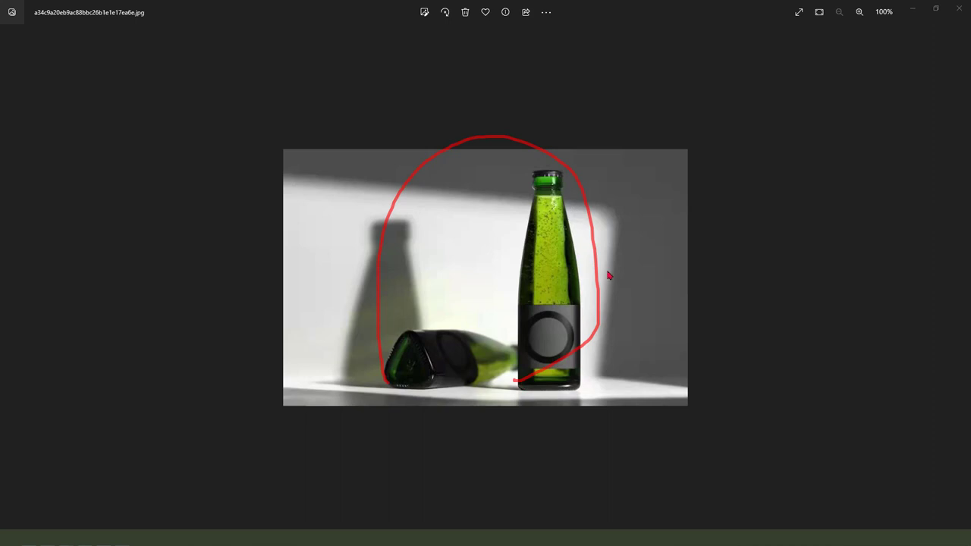
# Step: Examine the reference pictures of the green bottle, paying attention to its rounded triangular base
pyautogui.press('Escape')
pyautogui.click(962, 278)
pyautogui.moveTo(450, 198); pyautogui.dragTo(542, 221)
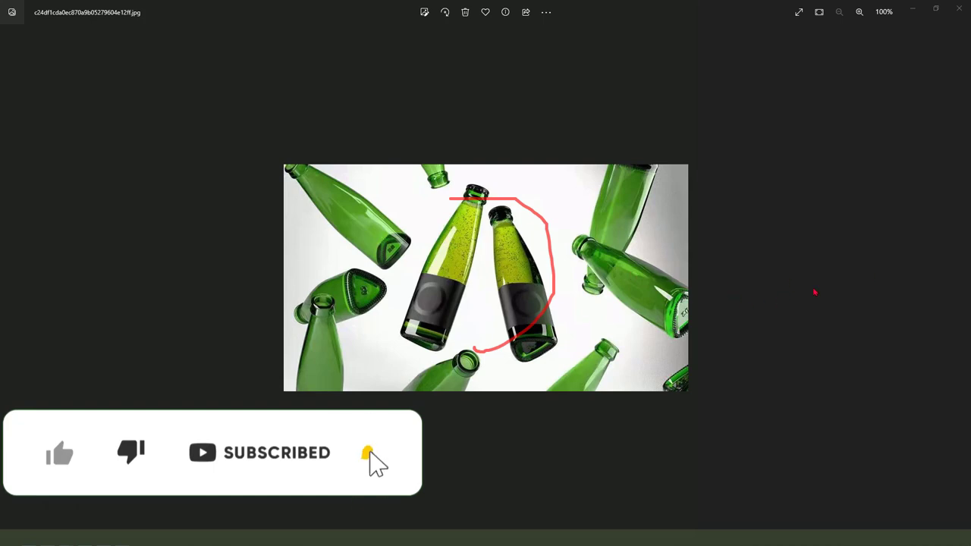
pyautogui.click(959, 277)
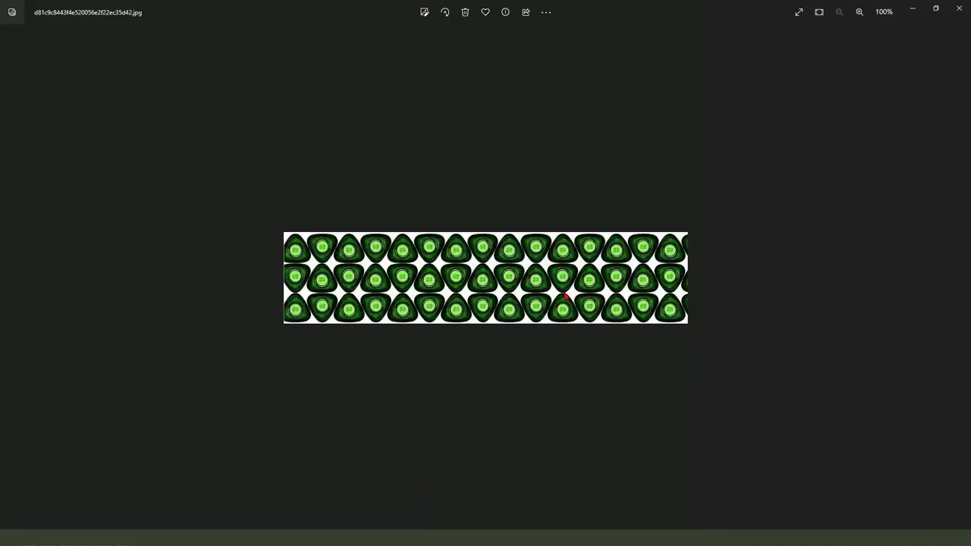
pyautogui.click(8, 282)
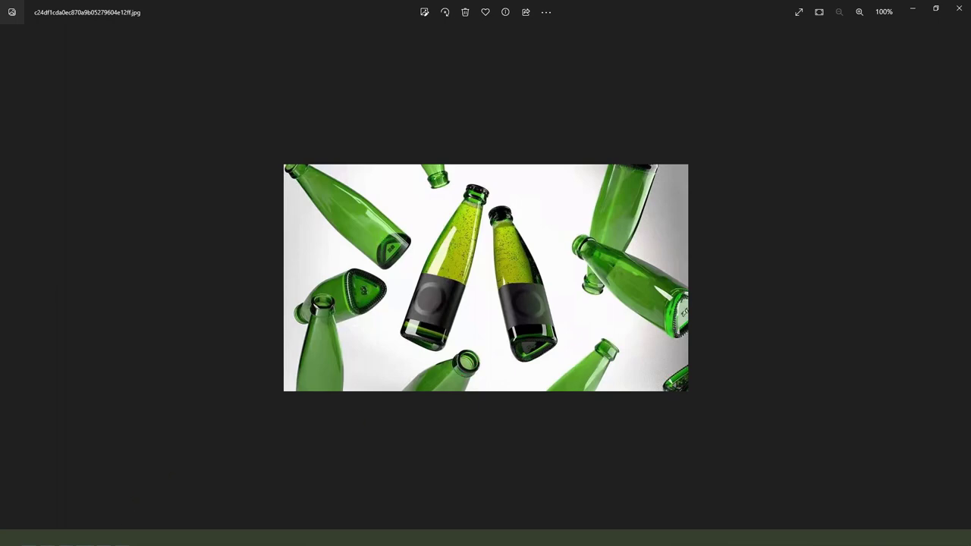
# Step: Switch to NX and start a sketch on the XY plane for the Extrude section
pyautogui.click(85, 537)
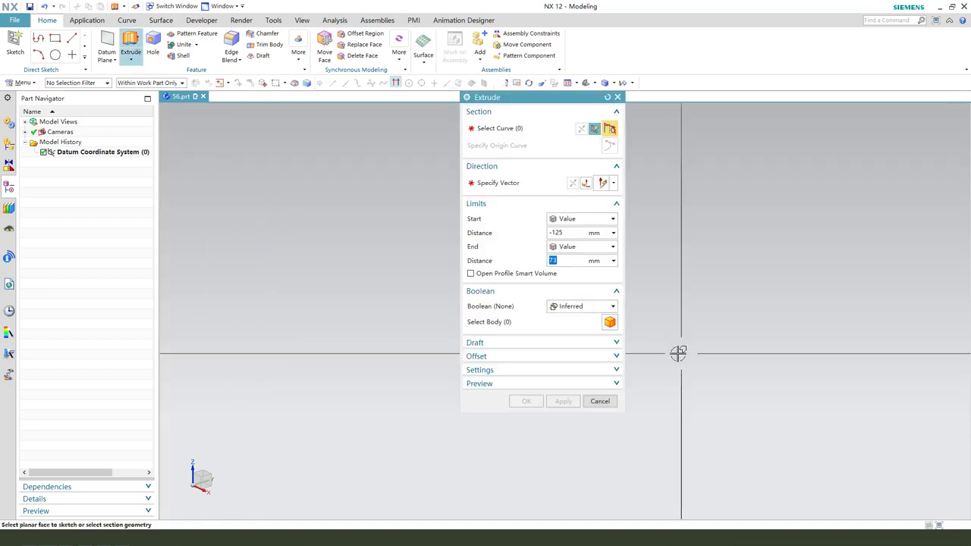
pyautogui.moveTo(593, 107); pyautogui.dragTo(832, 112)
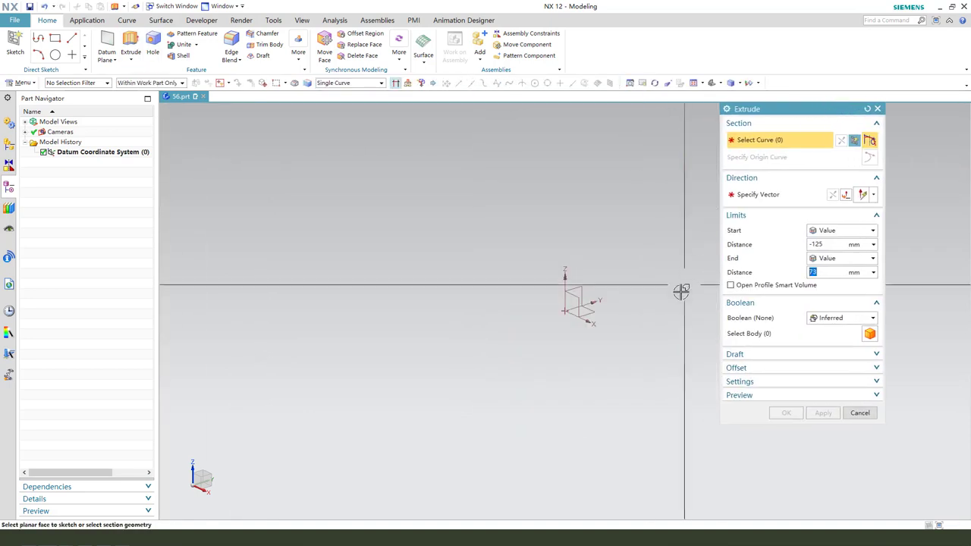
pyautogui.click(596, 309)
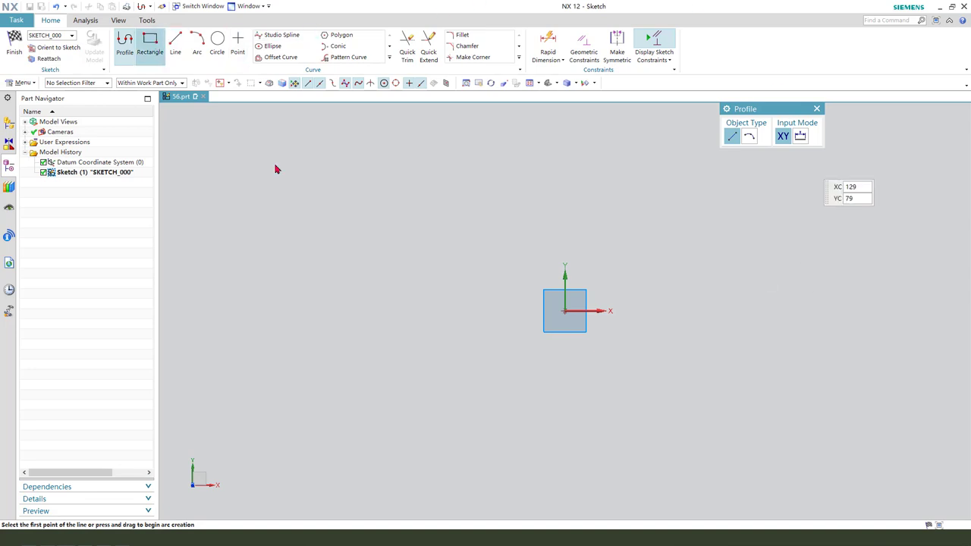
# Step: Draw two concentric circles of different sizes centred on the sketch origin
pyautogui.click(218, 43)
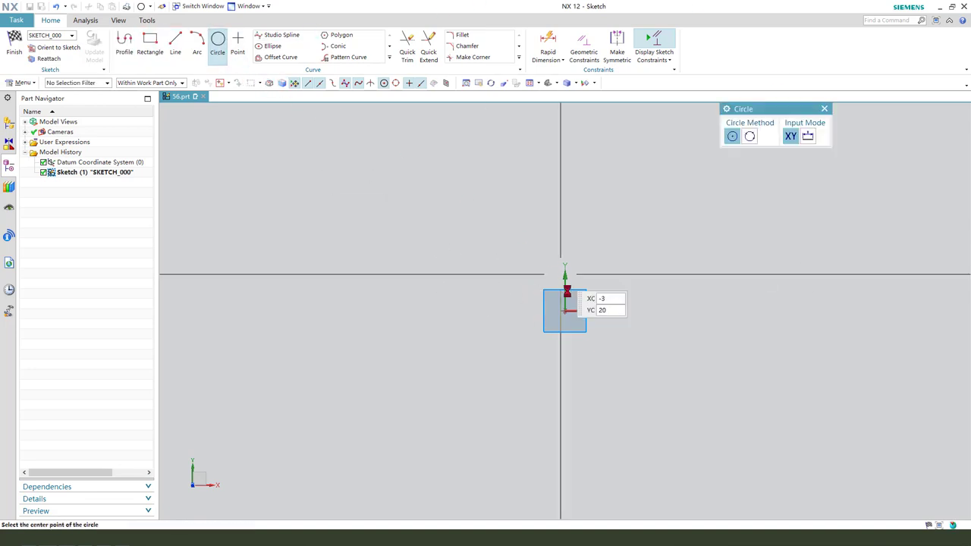
pyautogui.click(565, 310)
pyautogui.click(688, 251)
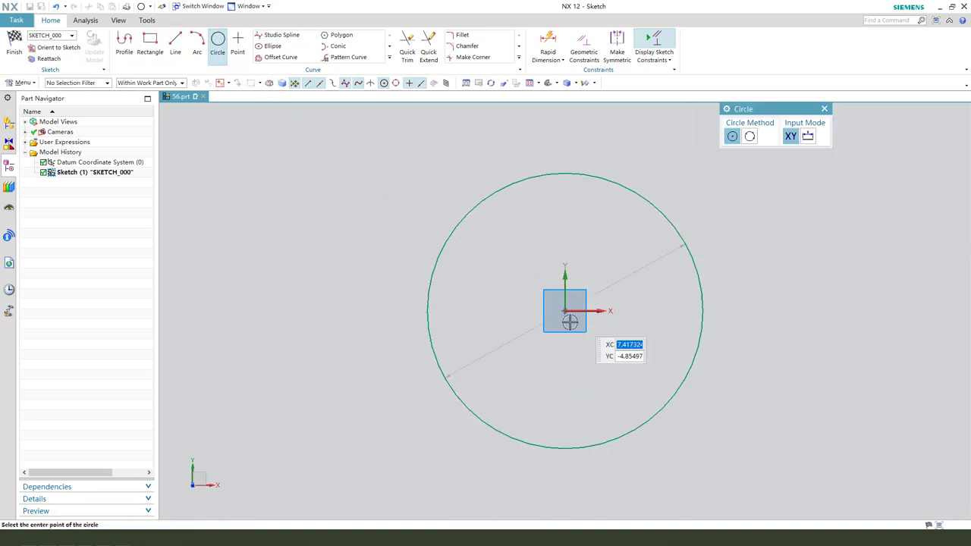
pyautogui.click(565, 310)
pyautogui.click(613, 269)
pyautogui.press('Escape')
# Step: Set the outer circle's diameter to 75 mm and the inner circle's diameter to 65 mm
pyautogui.moveTo(678, 256); pyautogui.dragTo(741, 297)
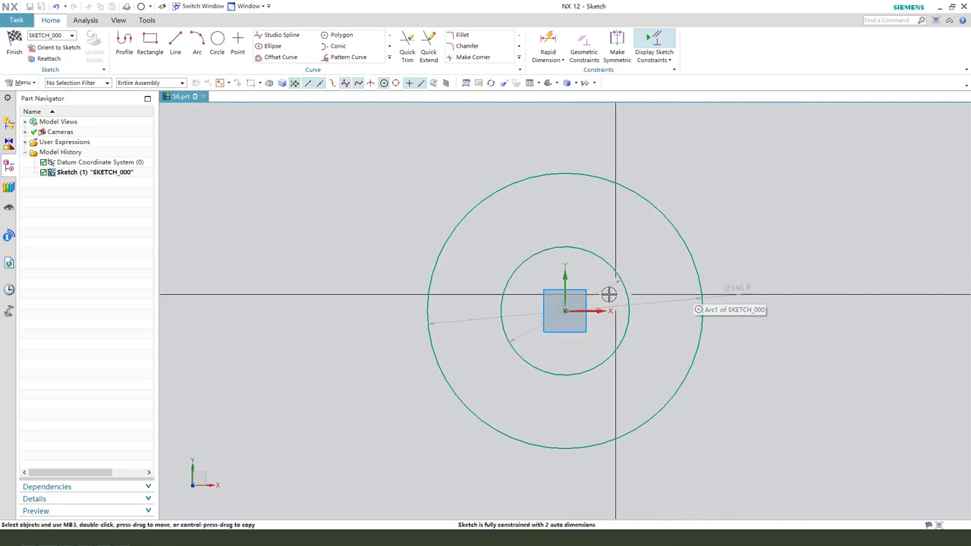
pyautogui.doubleClick(734, 293)
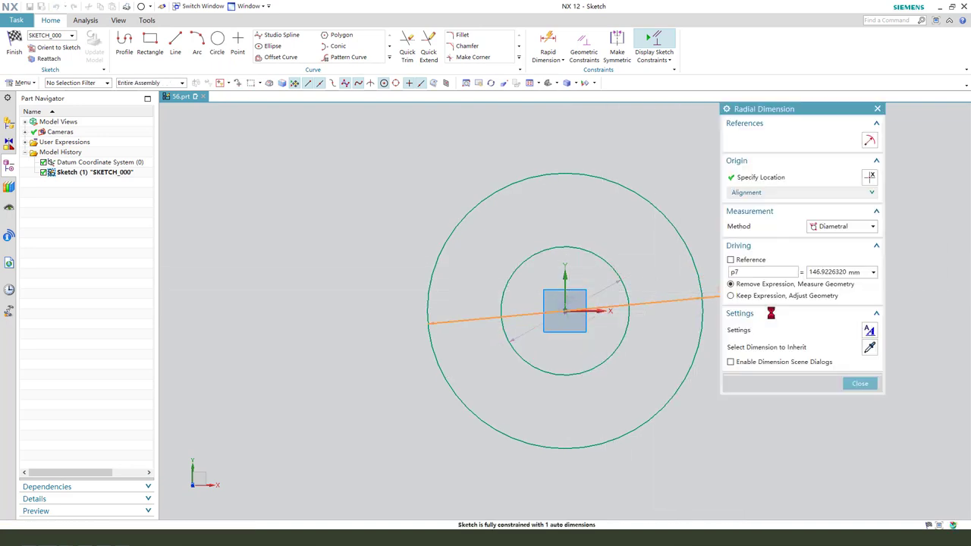
pyautogui.press('Return')
pyautogui.middleClick(811, 334)
pyautogui.scroll(2, 565, 274)
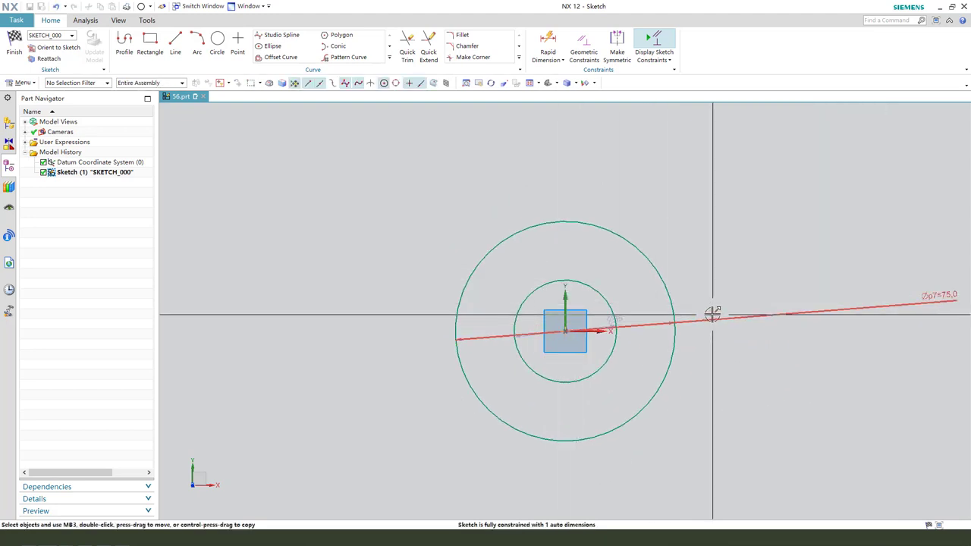
pyautogui.moveTo(711, 319); pyautogui.dragTo(678, 331)
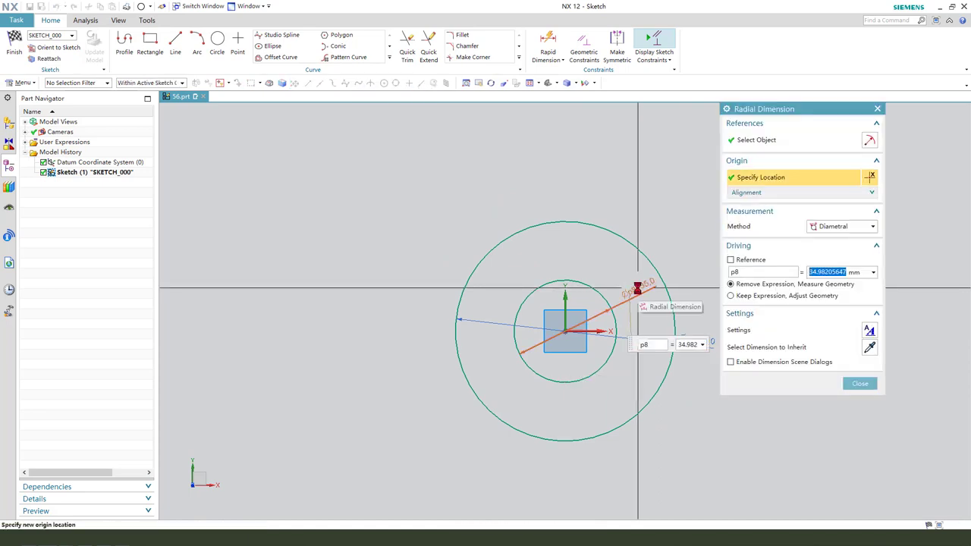
pyautogui.click(618, 297)
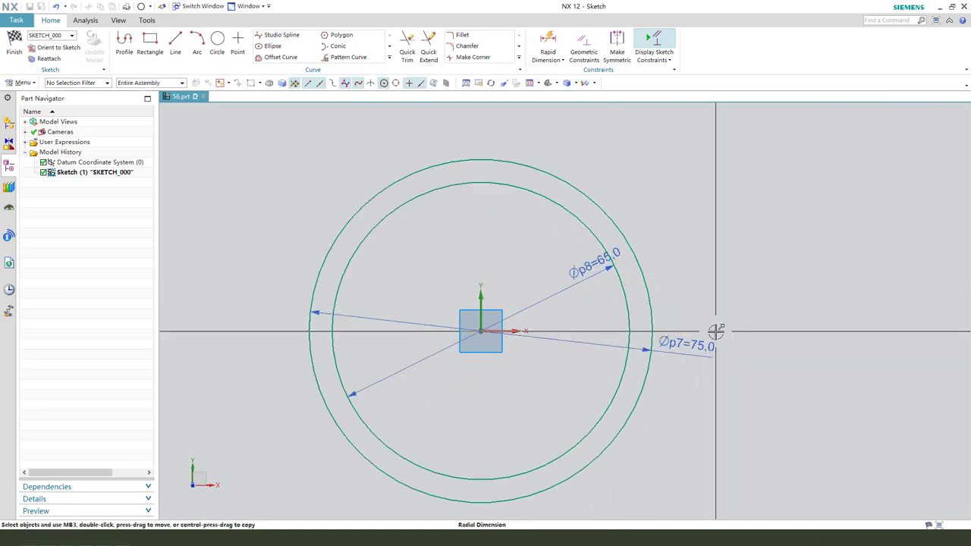
# Step: Convert the inner and outer circles to reference curves
pyautogui.click(551, 201)
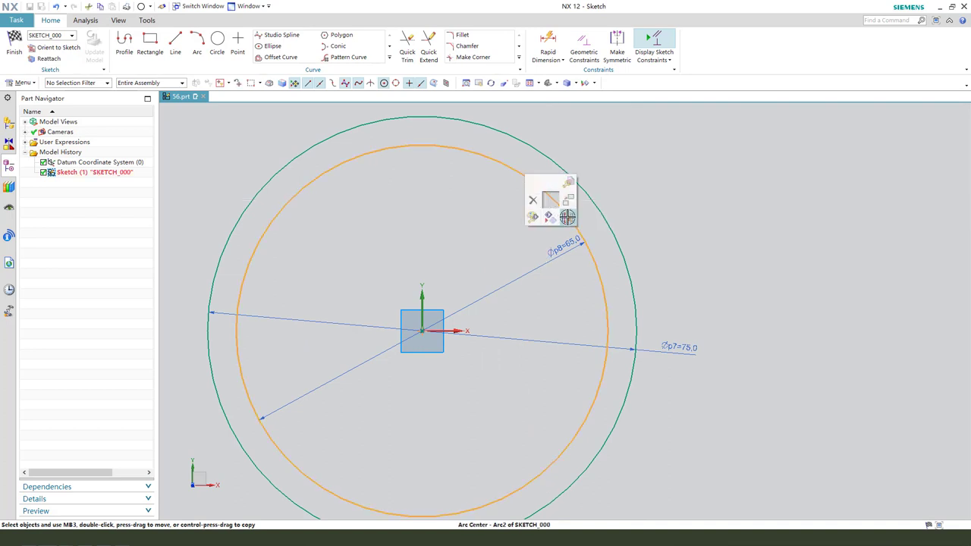
pyautogui.click(569, 216)
pyautogui.click(586, 193)
pyautogui.click(603, 215)
# Step: Draw a three-point arc of about 114 mm radius across the upper half of the circles, with both ends on the outer circle
pyautogui.scroll(-1, 579, 225)
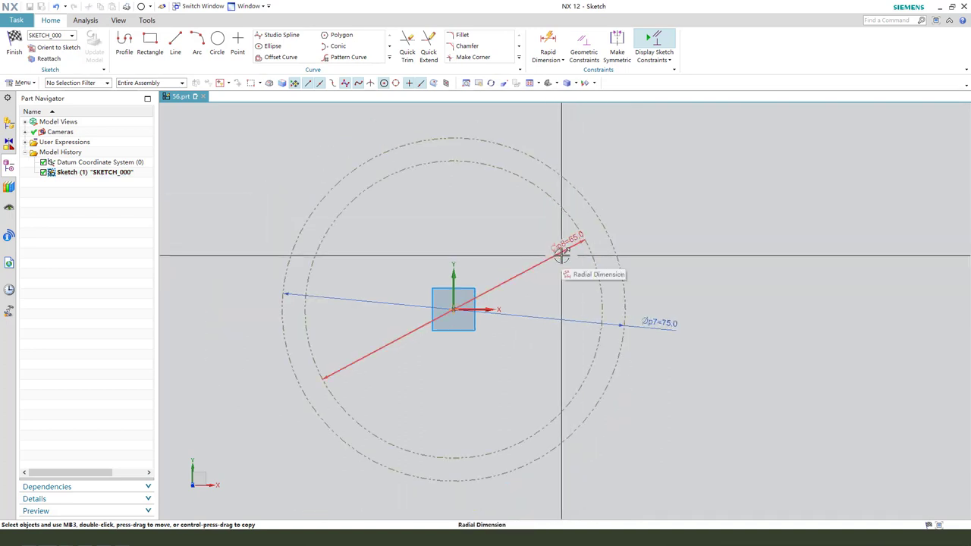
pyautogui.scroll(-1, 602, 250)
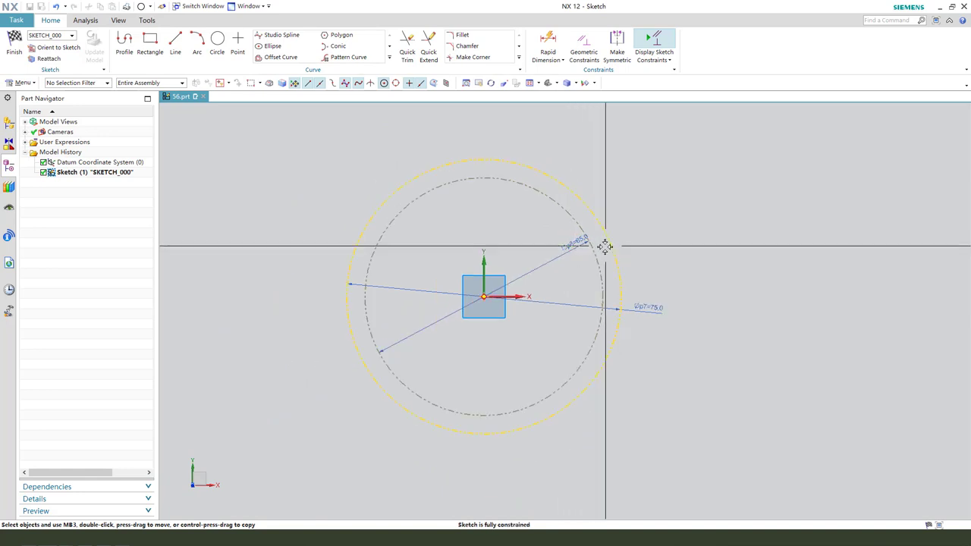
pyautogui.scroll(1, 585, 281)
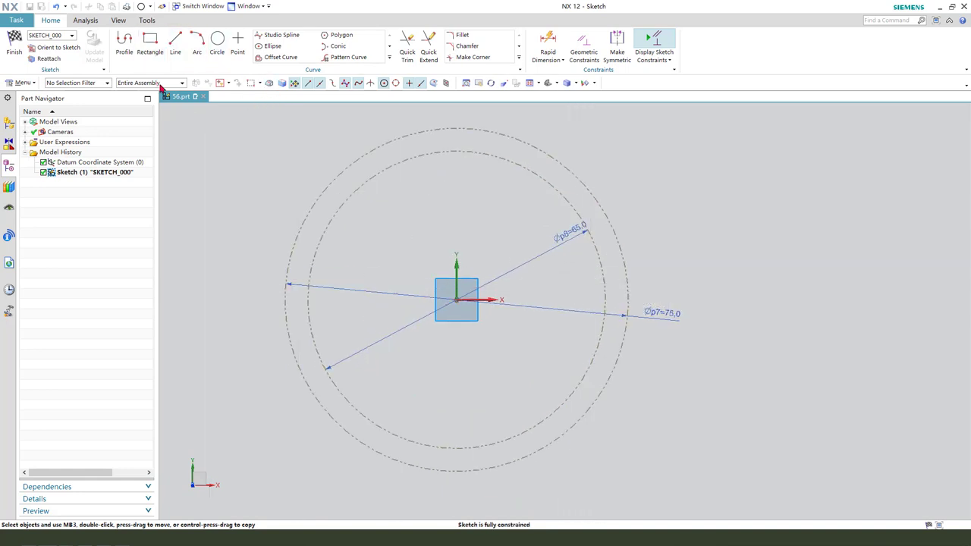
pyautogui.click(197, 42)
pyautogui.click(296, 235)
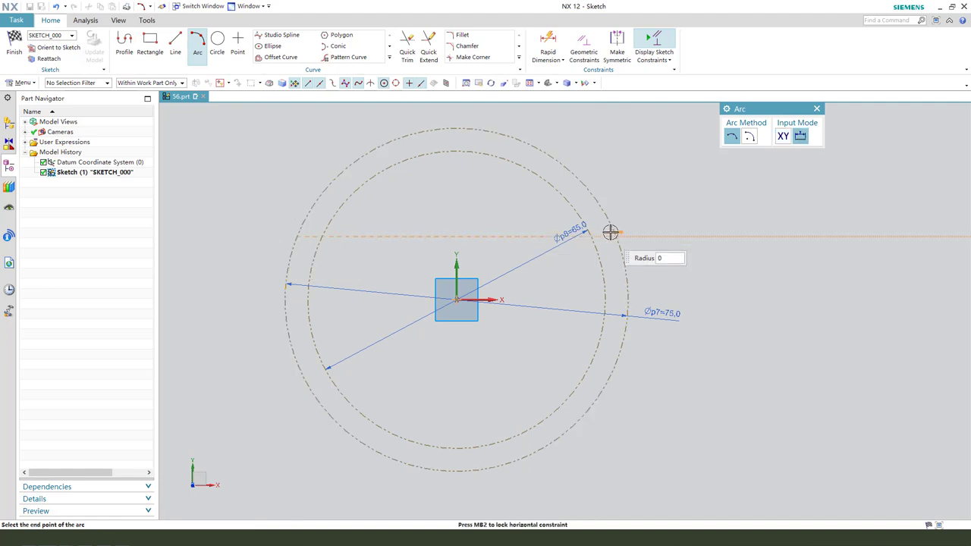
pyautogui.click(615, 229)
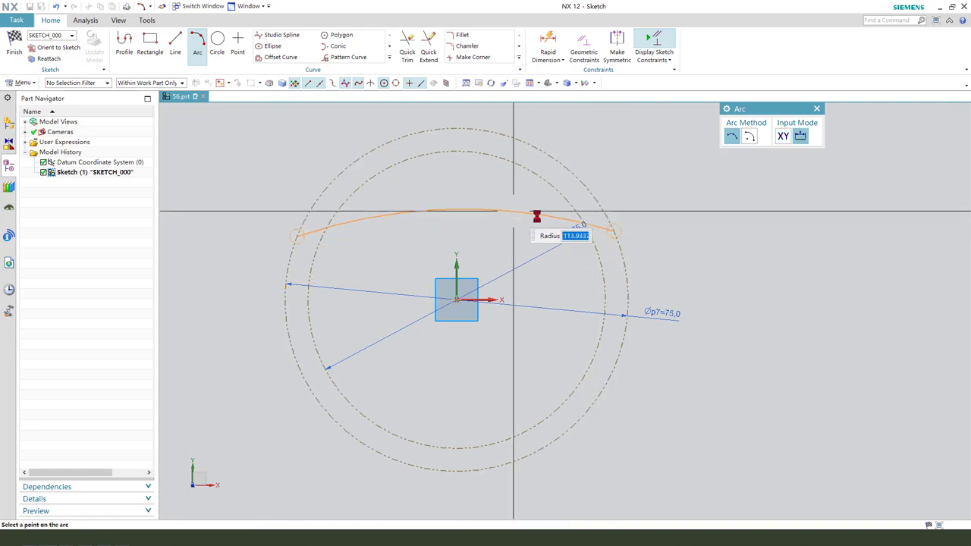
pyautogui.click(566, 217)
pyautogui.press('Escape')
# Step: Constrain the arc's centre point to lie on the sketch's vertical axis
pyautogui.scroll(-2, 510, 174)
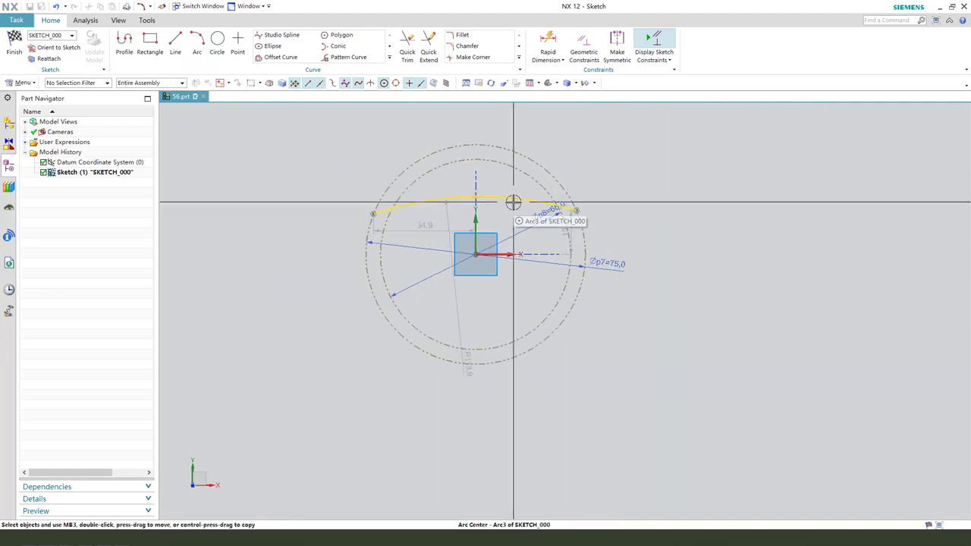
pyautogui.scroll(-1, 501, 203)
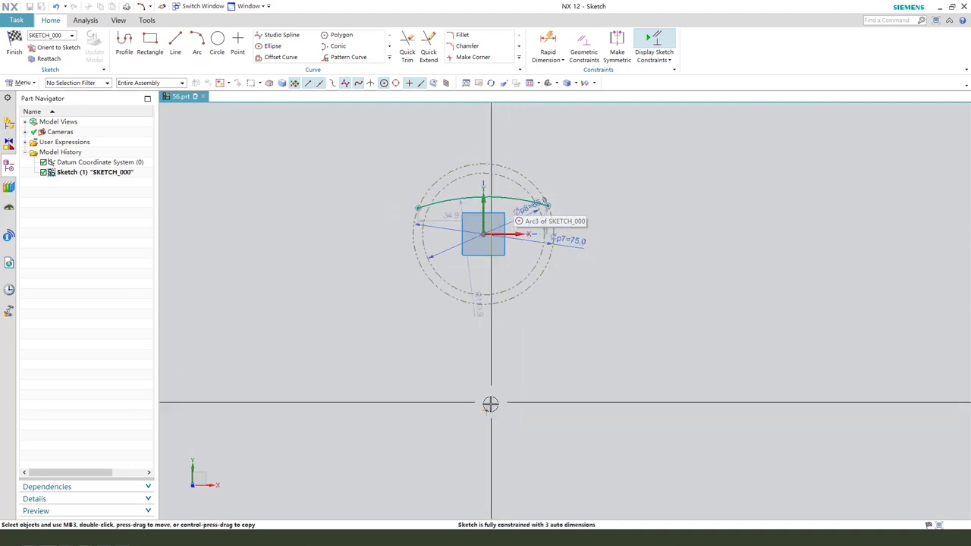
pyautogui.scroll(-1, 488, 405)
pyautogui.click(484, 208)
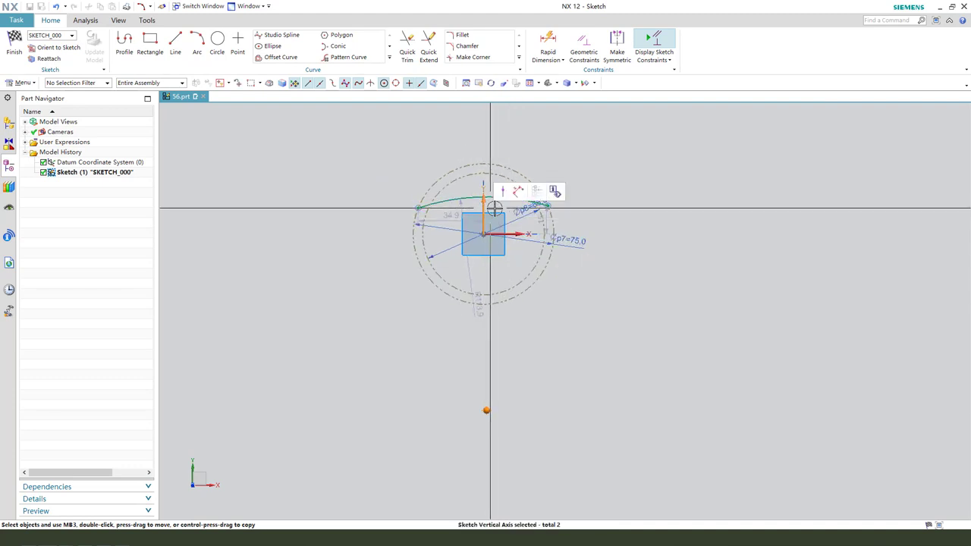
pyautogui.click(504, 192)
# Step: Pattern the arc circularly around the circles' centre with a count of 3 over a 360° span
pyautogui.scroll(1, 495, 209)
pyautogui.scroll(1, 494, 209)
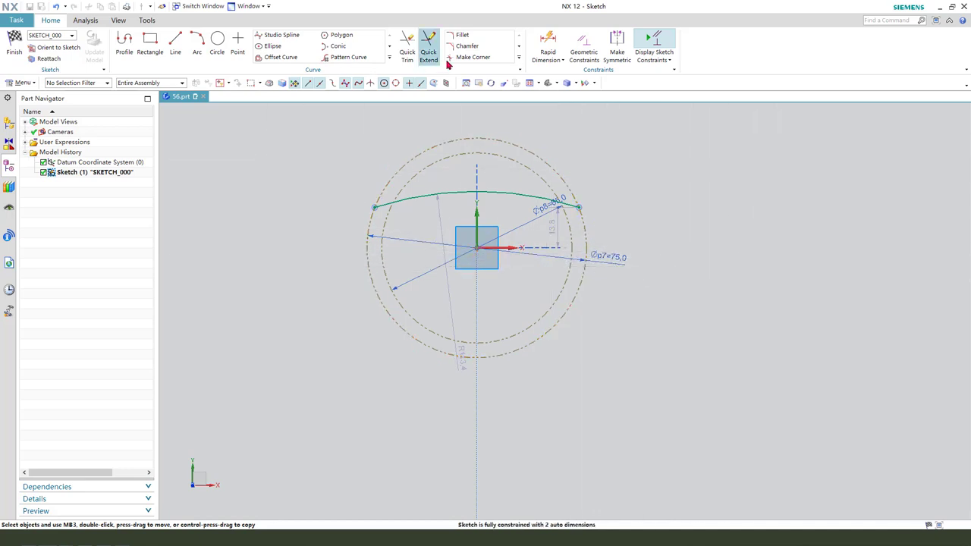
pyautogui.click(348, 57)
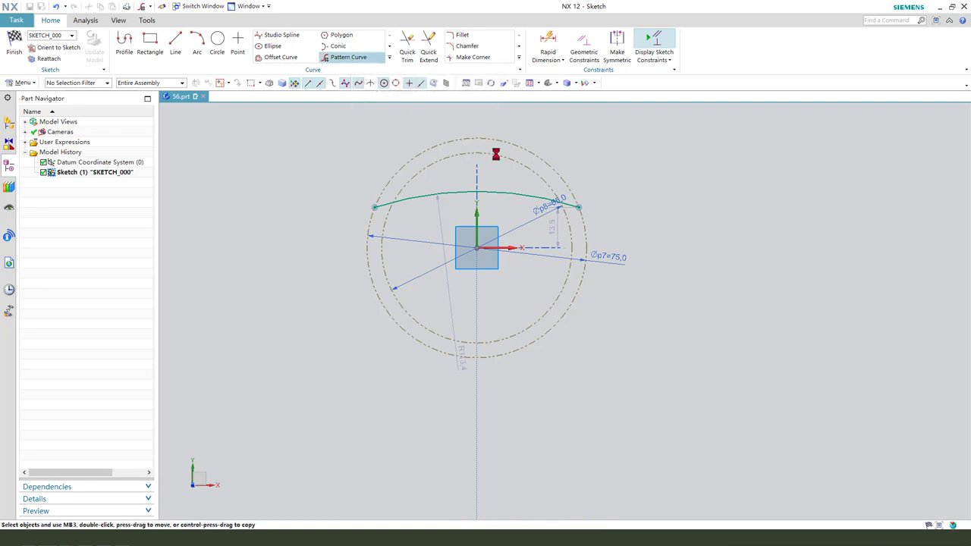
pyautogui.click(523, 194)
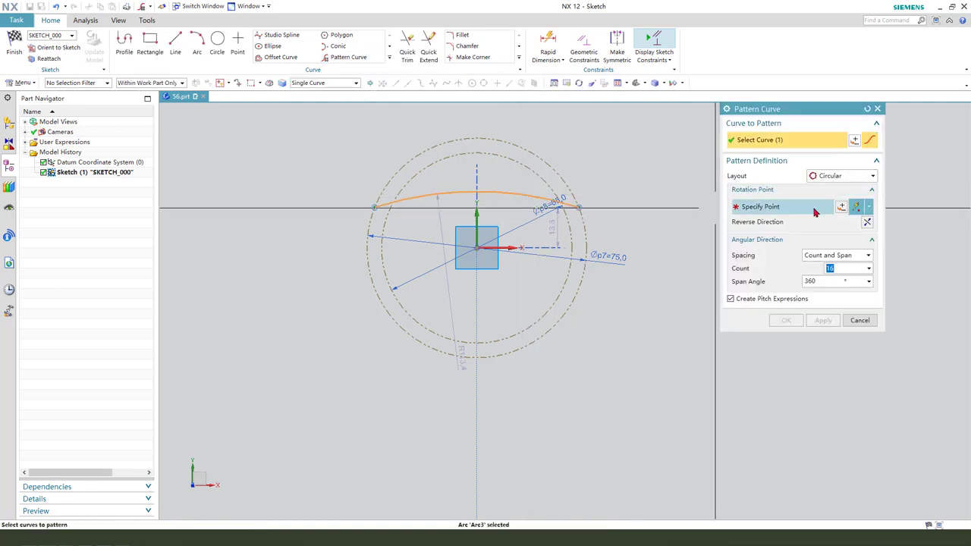
pyautogui.click(801, 213)
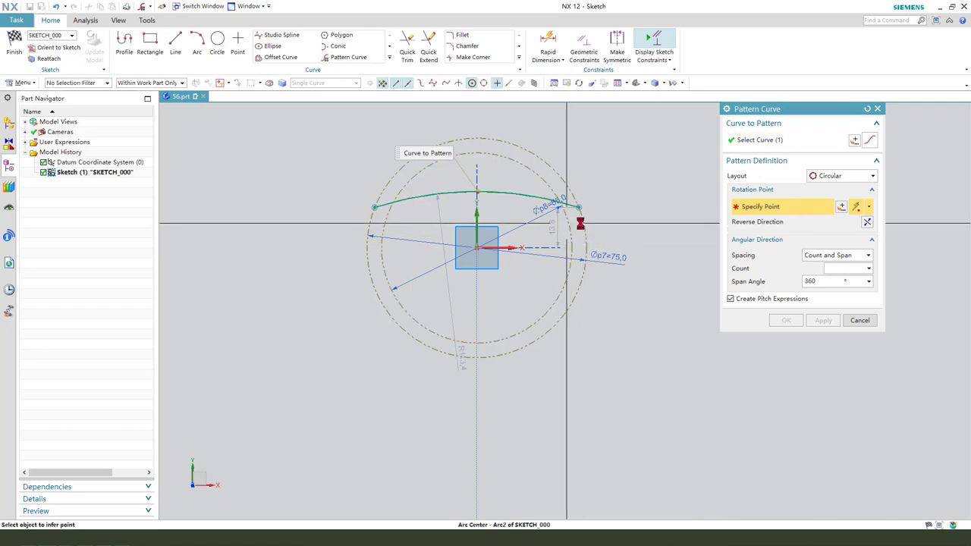
pyautogui.click(613, 221)
pyautogui.write('3')
pyautogui.click(786, 325)
# Step: Make the neighbouring endpoints of the original arc and the patterned arc coincident to close the triangular profile
pyautogui.scroll(-2, 561, 196)
pyautogui.click(567, 179)
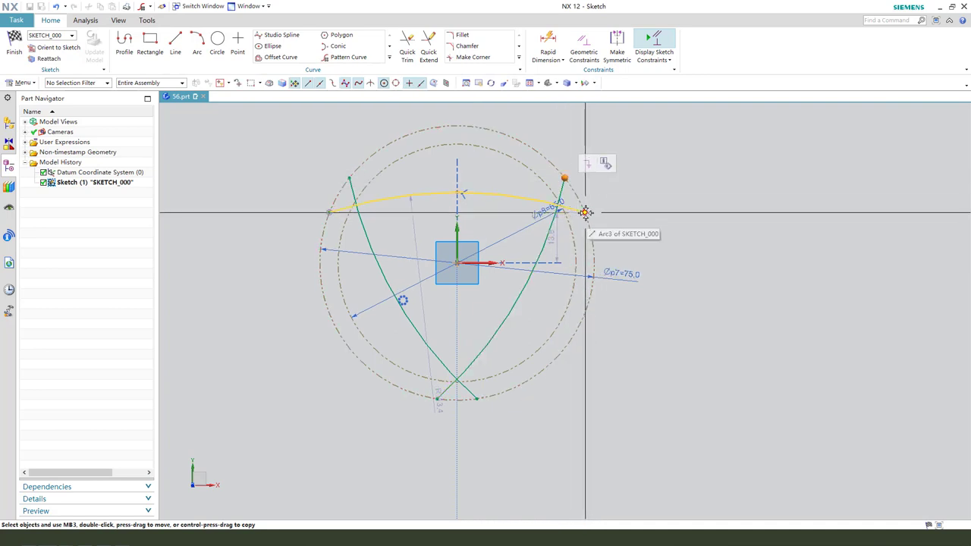
pyautogui.click(584, 211)
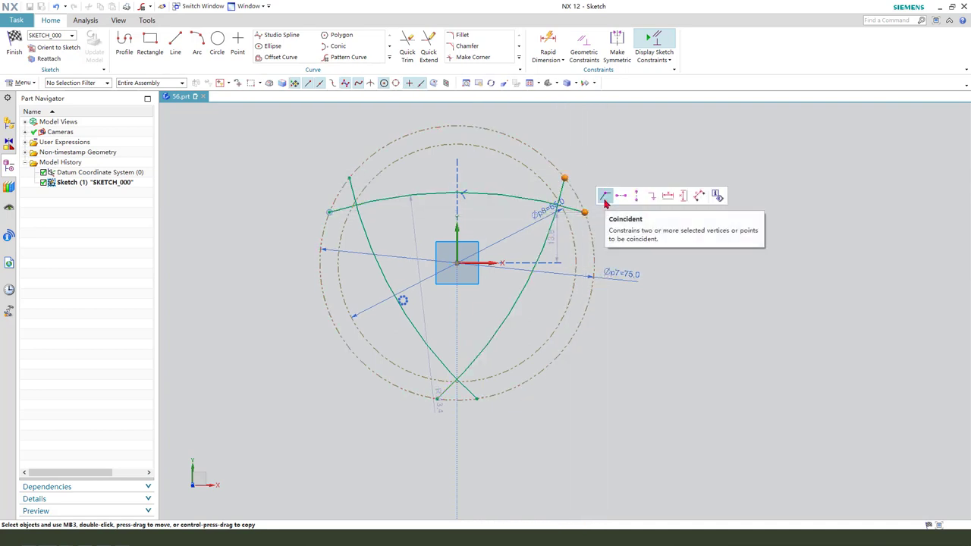
pyautogui.click(605, 198)
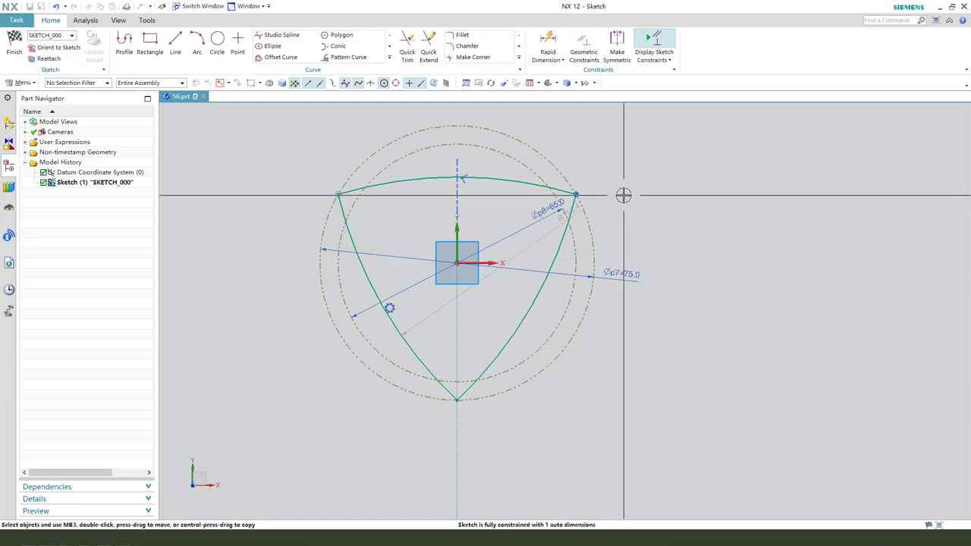
# Step: Dimension the vertical distance between the upper arc's midpoint and its endpoint, and set it to 8 mm
pyautogui.scroll(-3, 624, 195)
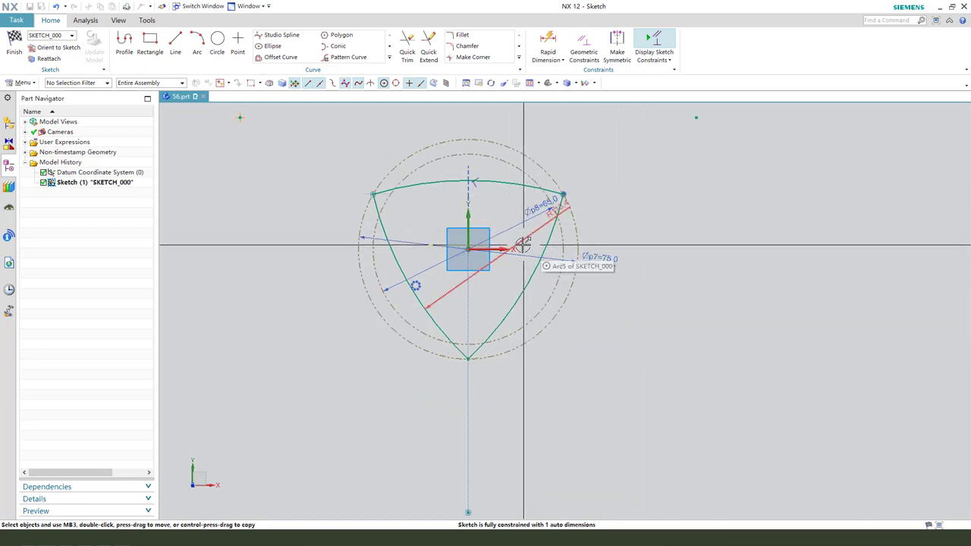
pyautogui.scroll(1, 423, 206)
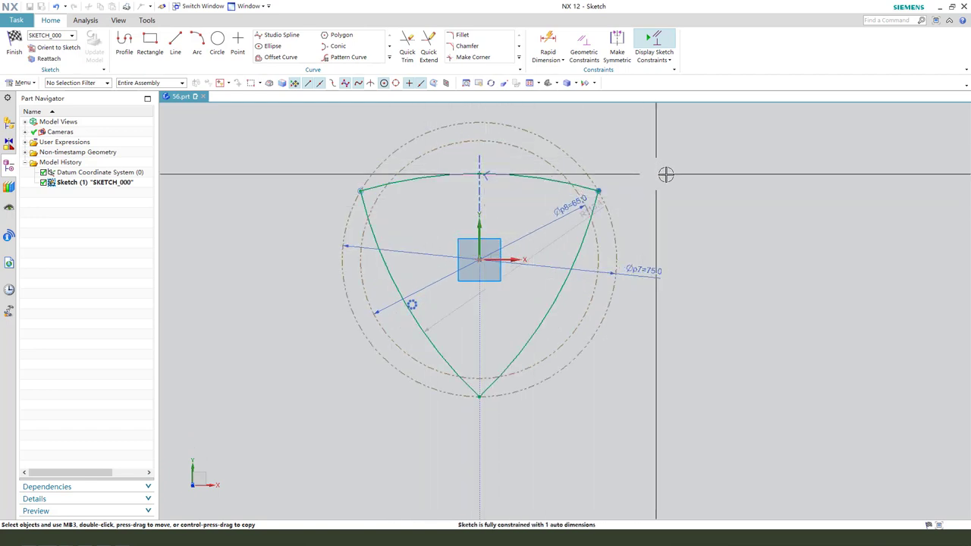
pyautogui.press('d')
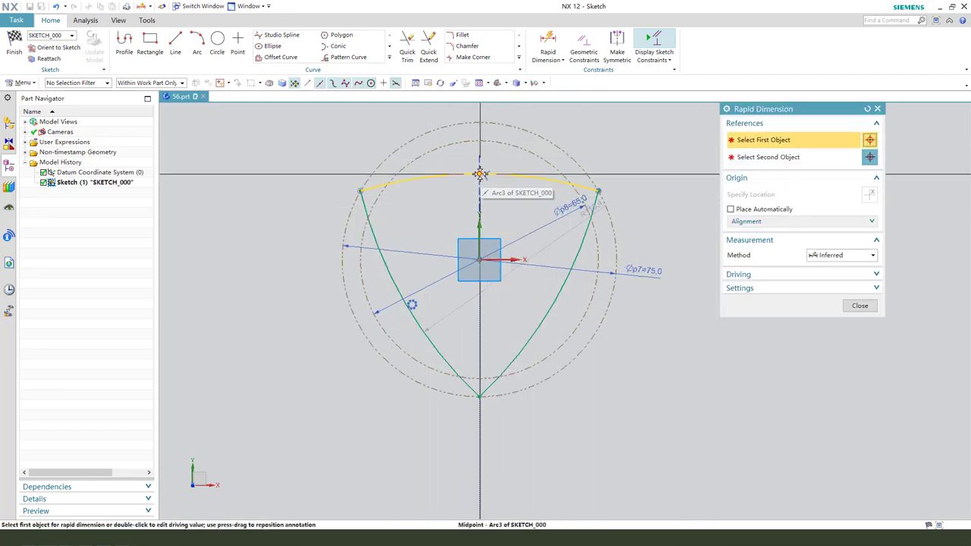
pyautogui.click(479, 174)
pyautogui.click(596, 192)
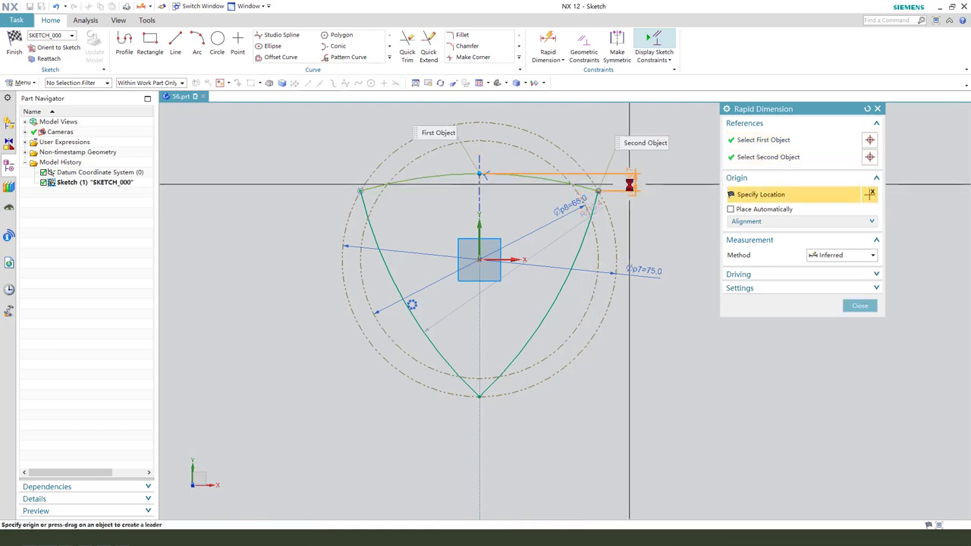
pyautogui.click(629, 184)
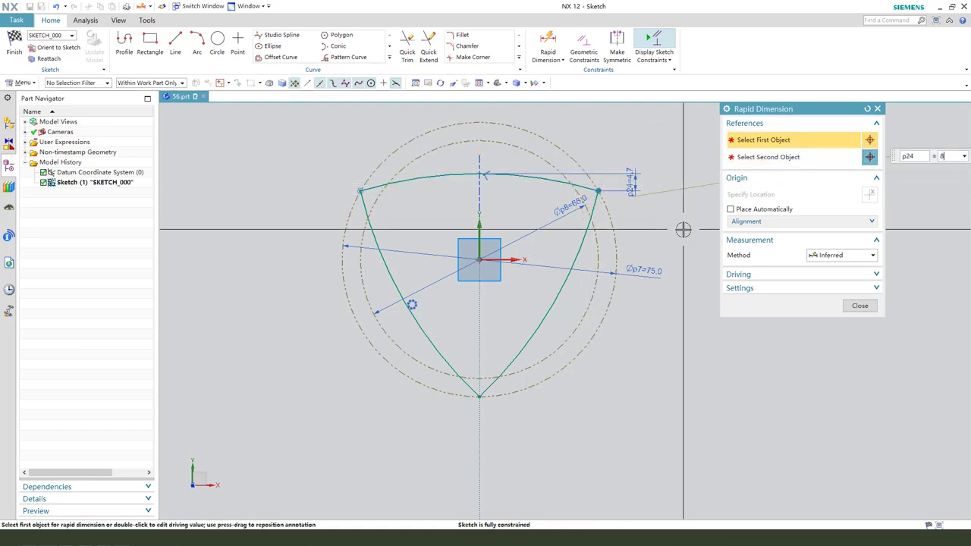
pyautogui.press('Return')
pyautogui.click(860, 306)
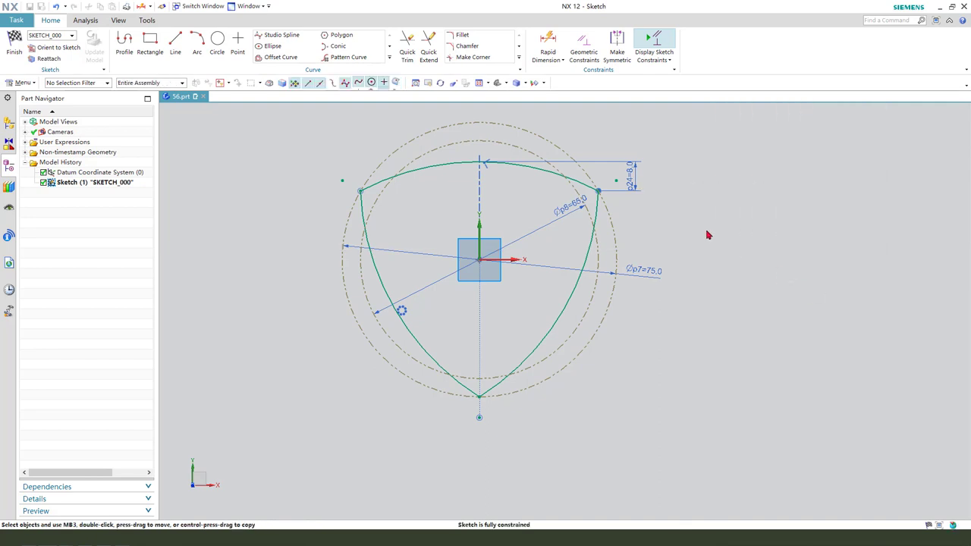
# Step: Create an untrimmed fillet between the two arcs at the profile's upper-right corner, touching the inner 65 mm circle
pyautogui.scroll(-2, 686, 201)
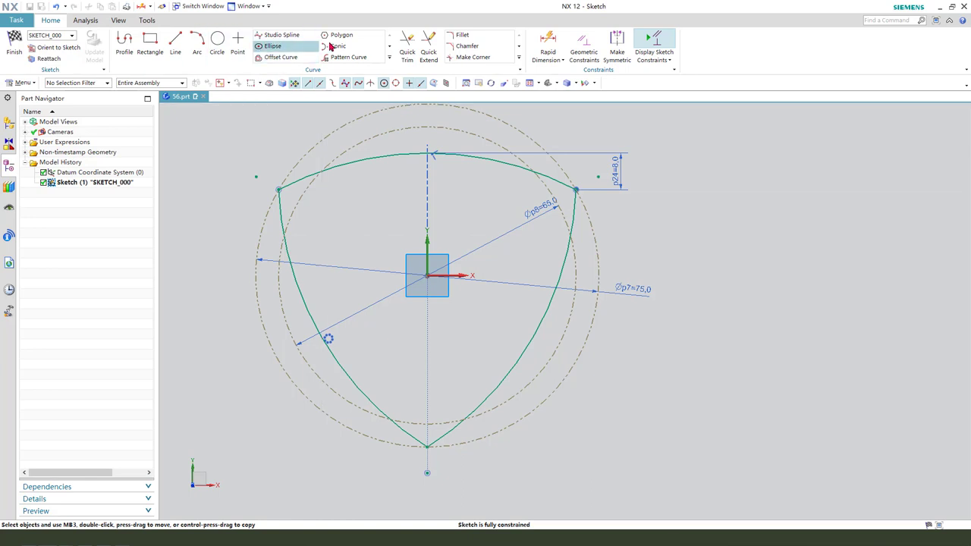
pyautogui.click(451, 38)
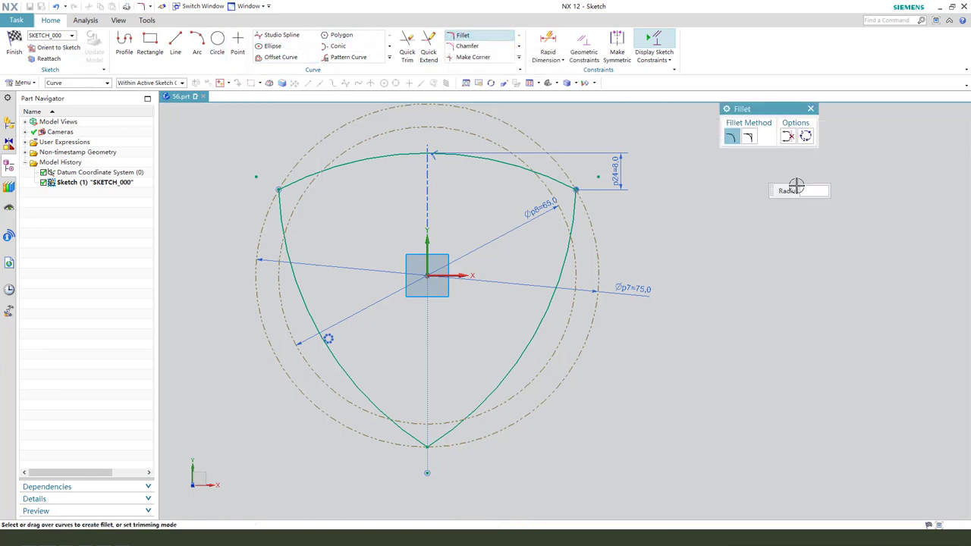
pyautogui.click(751, 137)
pyautogui.click(570, 210)
pyautogui.click(553, 201)
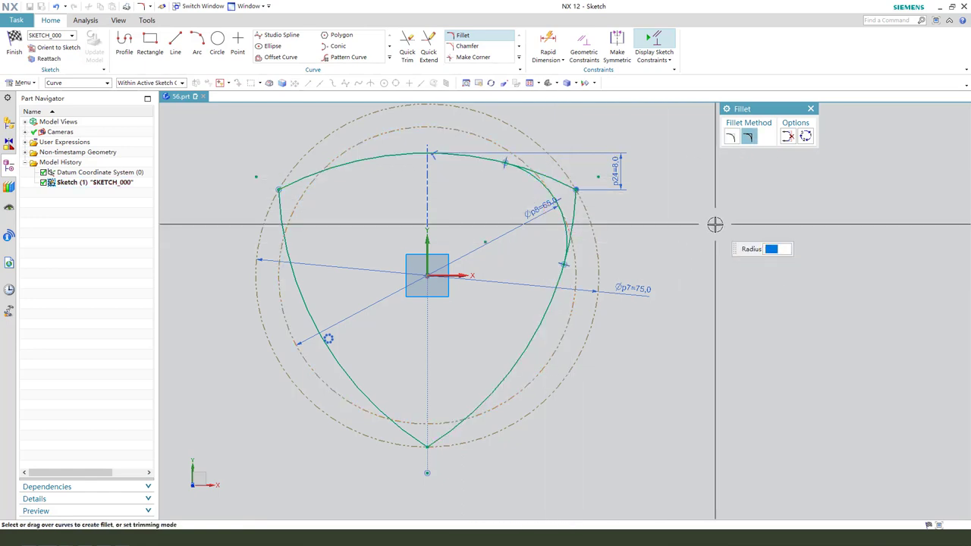
pyautogui.press('Escape')
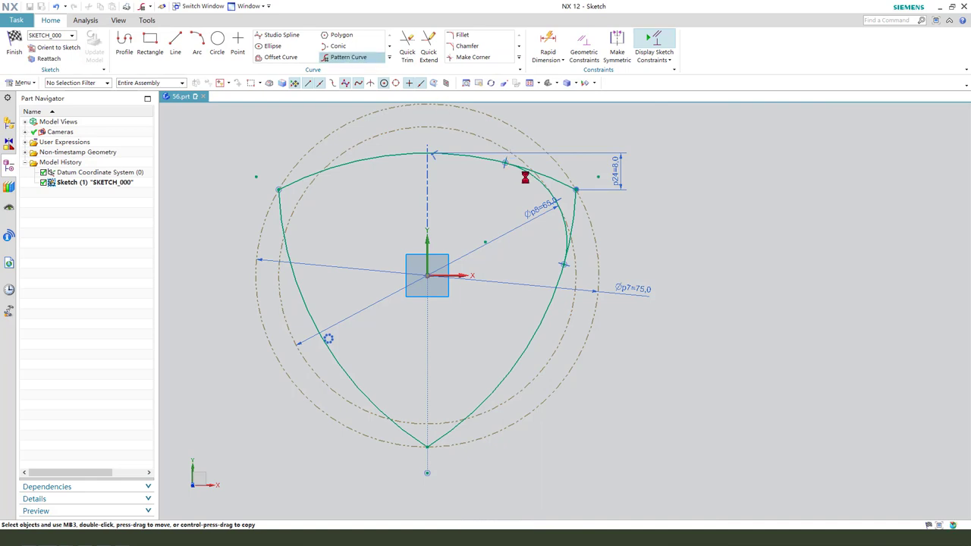
# Step: Pattern the corner fillet circularly around the circles' centre with a count of 3 over 360°, and finish the base sketch without extruding it
pyautogui.click(528, 174)
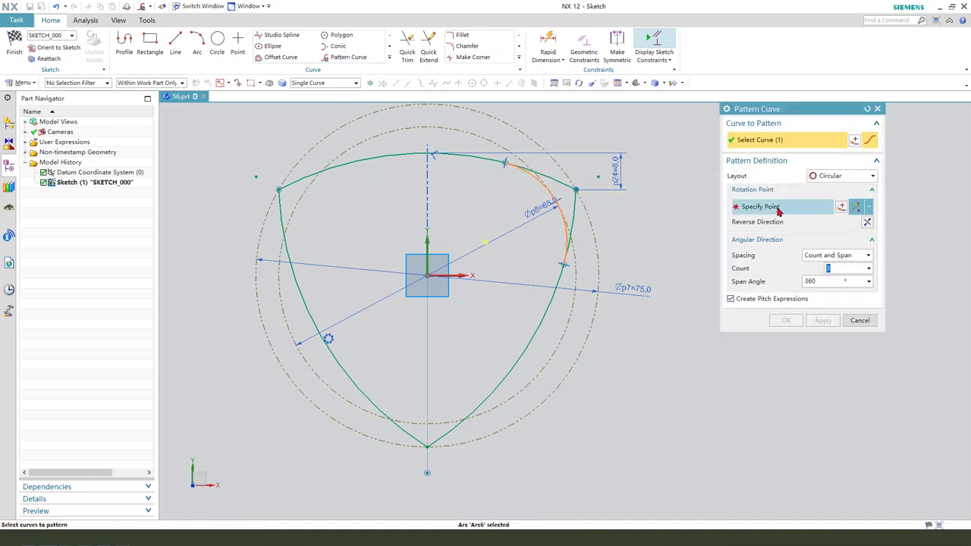
pyautogui.click(764, 207)
pyautogui.click(590, 219)
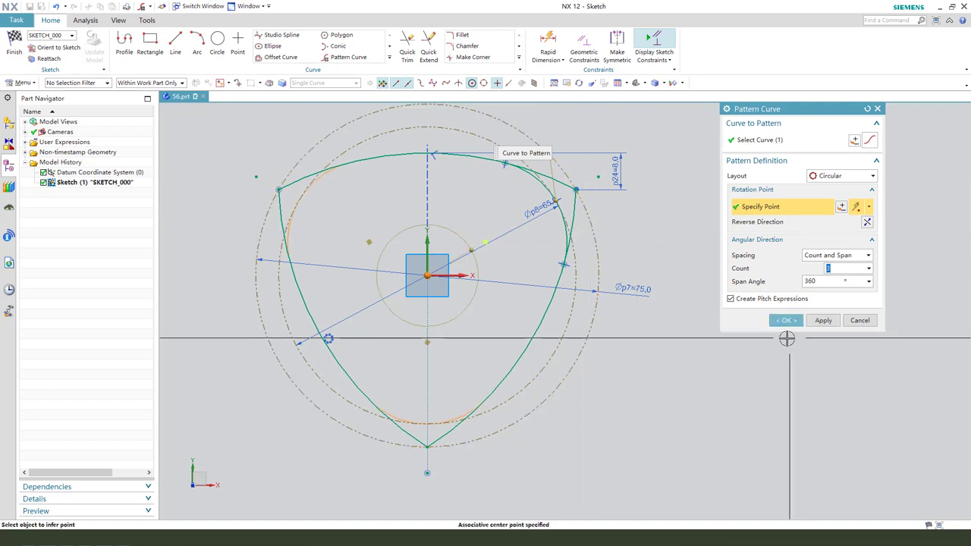
pyautogui.click(783, 321)
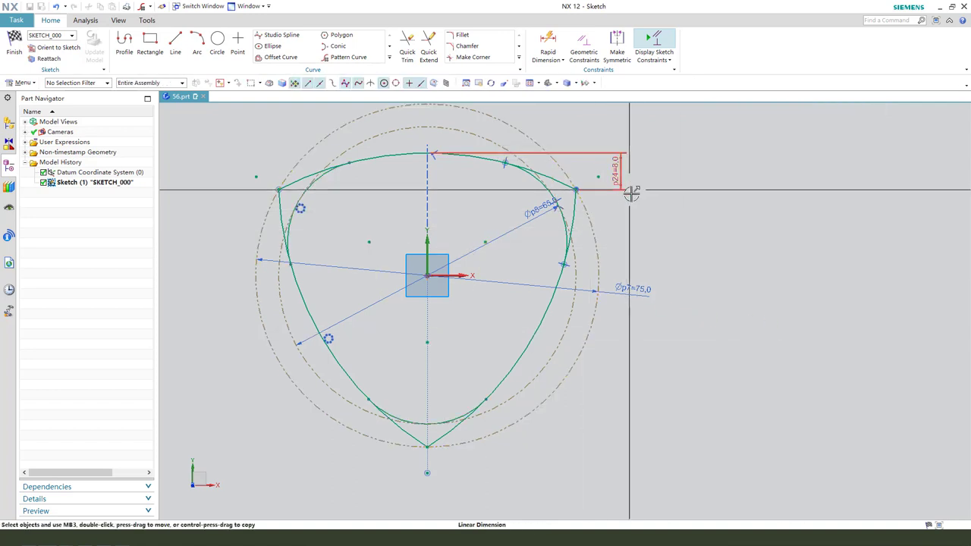
pyautogui.click(15, 46)
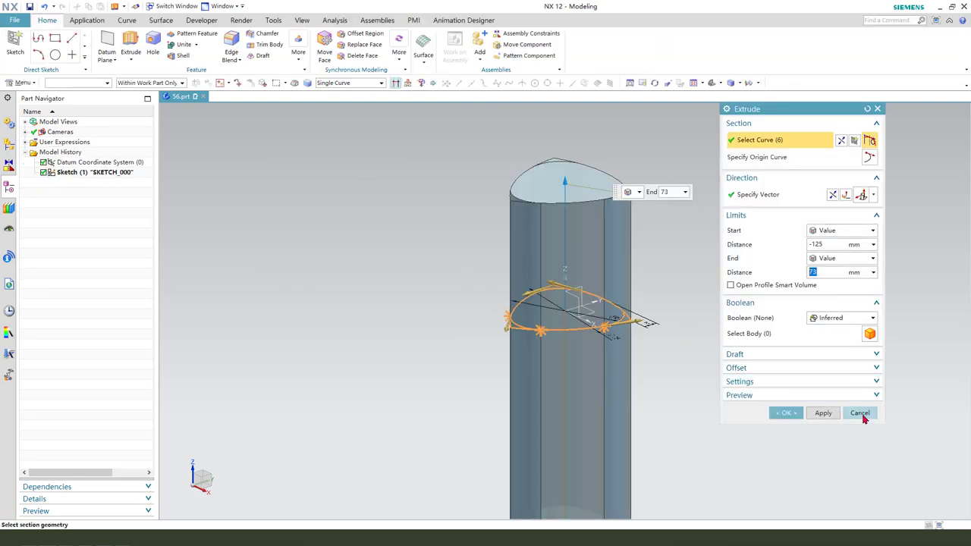
pyautogui.click(862, 415)
pyautogui.press('Return')
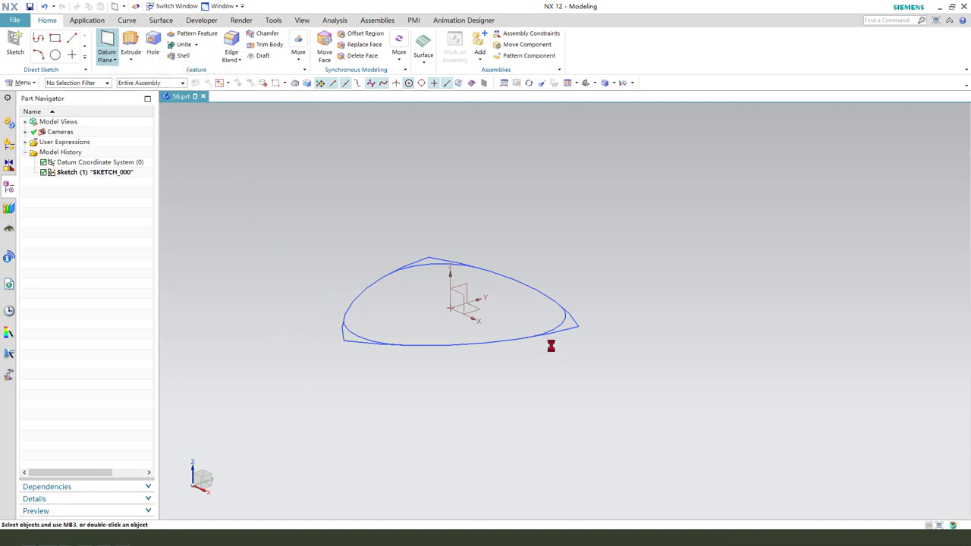
# Step: Create a datum plane offset upward from the XY plane, above the base profile
pyautogui.click(474, 325)
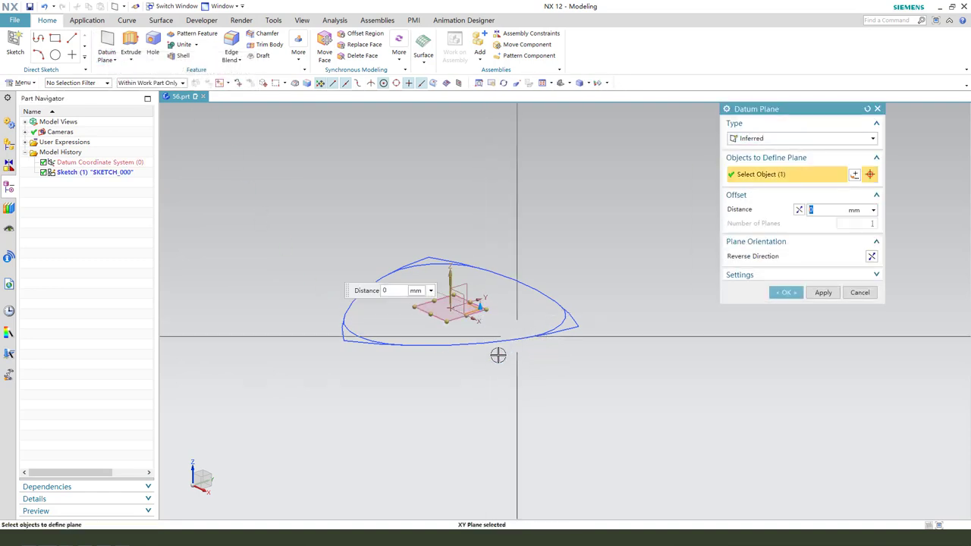
pyautogui.moveTo(450, 305)
pyautogui.mouseDown()
pyautogui.moveTo(443, 227)
pyautogui.moveTo(398, 182)
pyautogui.mouseUp()
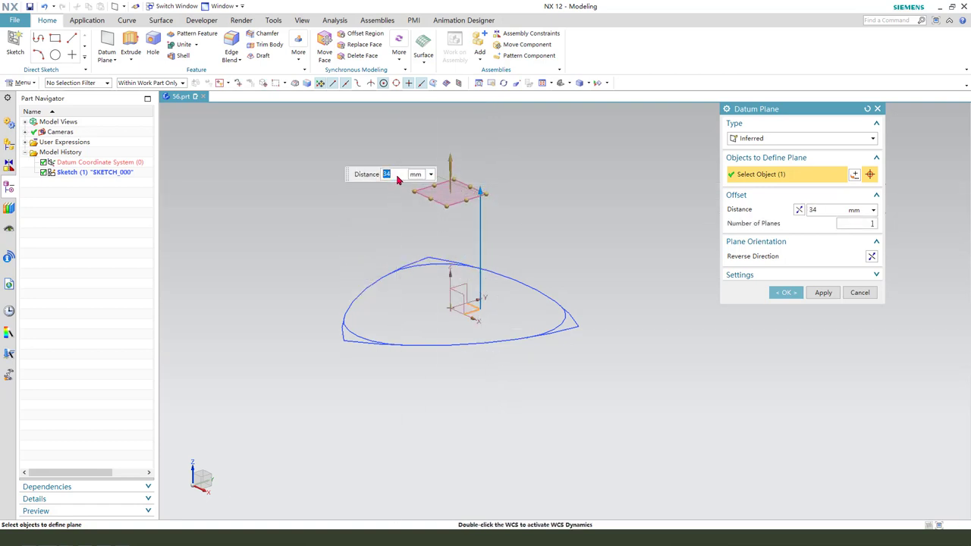
pyautogui.press('Return')
pyautogui.scroll(-5, 496, 405)
pyautogui.middleClick(556, 297)
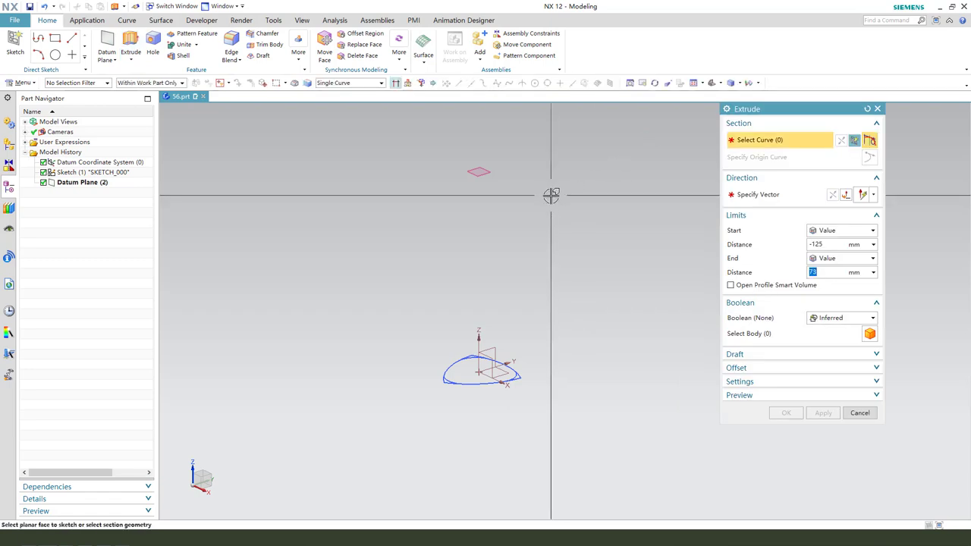
# Step: Sketch a 28 mm diameter circle centred on the origin on the offset datum plane, and finish the sketch without extruding it
pyautogui.click(492, 170)
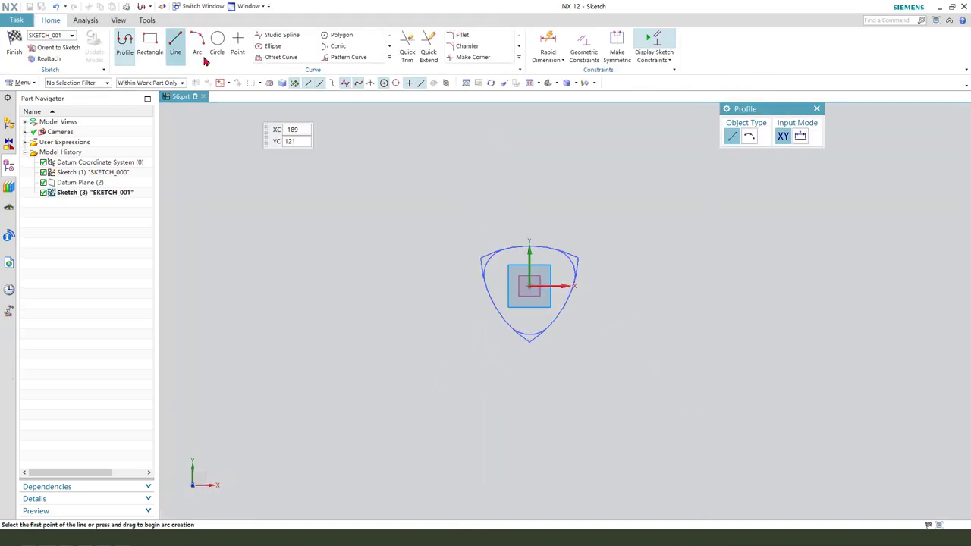
pyautogui.click(218, 44)
pyautogui.click(530, 286)
pyautogui.click(548, 274)
pyautogui.press('Escape')
pyautogui.scroll(3, 565, 272)
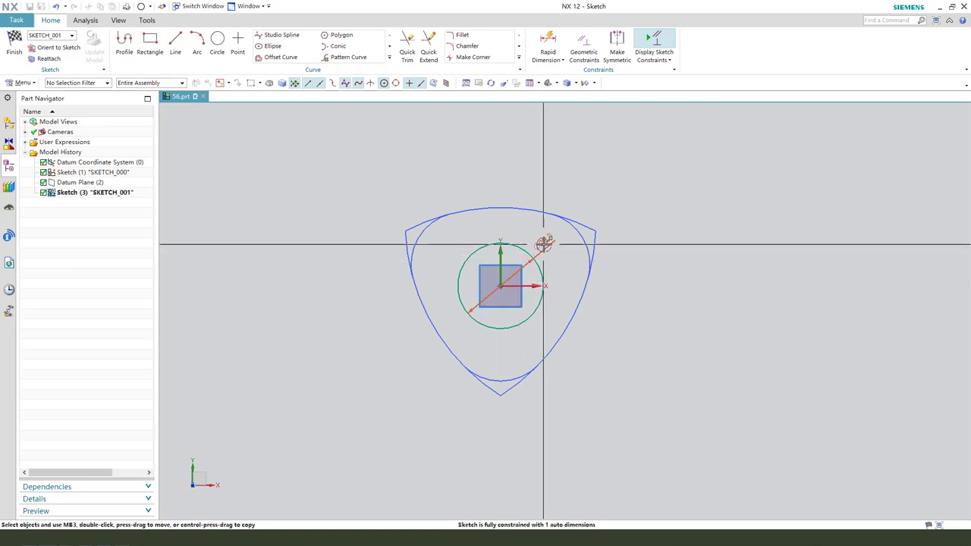
pyautogui.doubleClick(543, 244)
pyautogui.write('28')
pyautogui.press('Return')
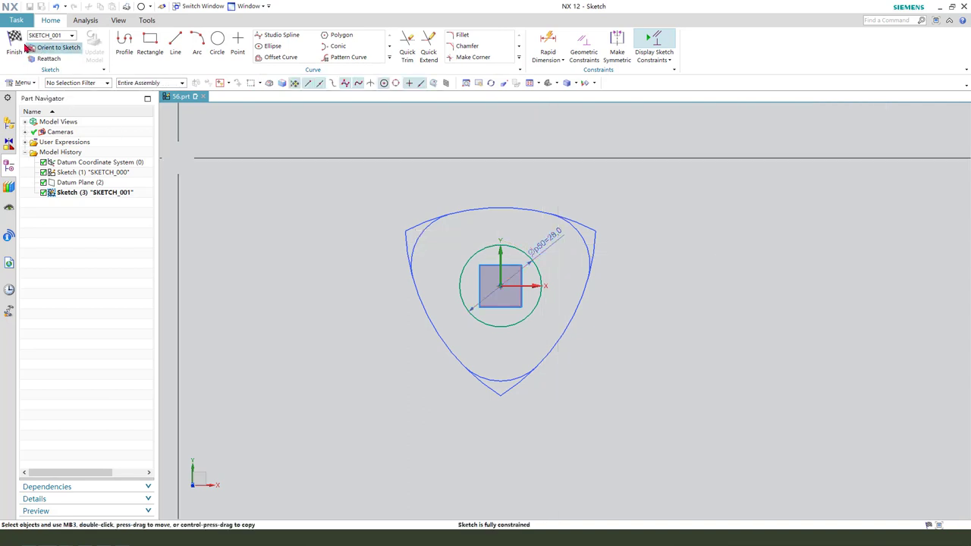
pyautogui.click(21, 46)
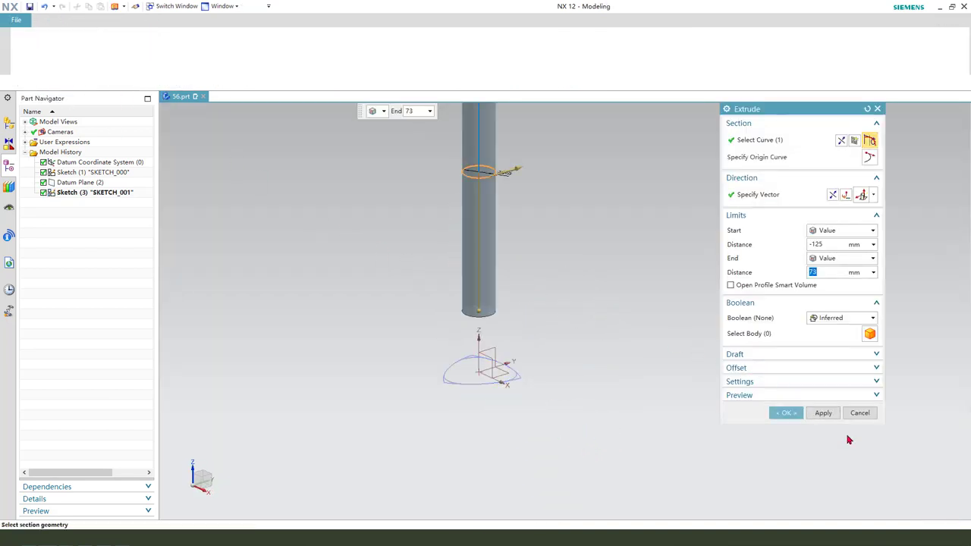
pyautogui.click(860, 413)
pyautogui.click(413, 285)
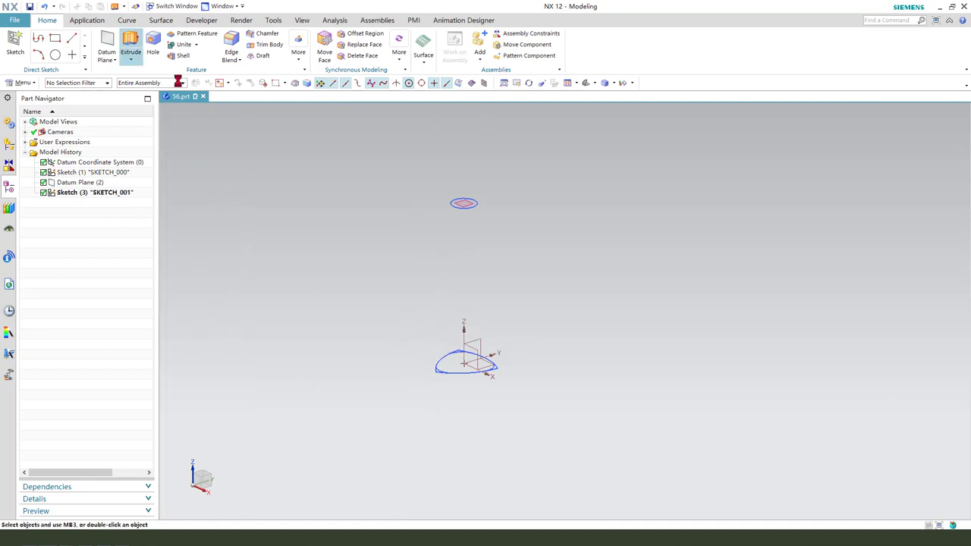
# Step: Extrude the rounded triangular region of the base sketch from 0 to 65 mm
pyautogui.scroll(5, 433, 326)
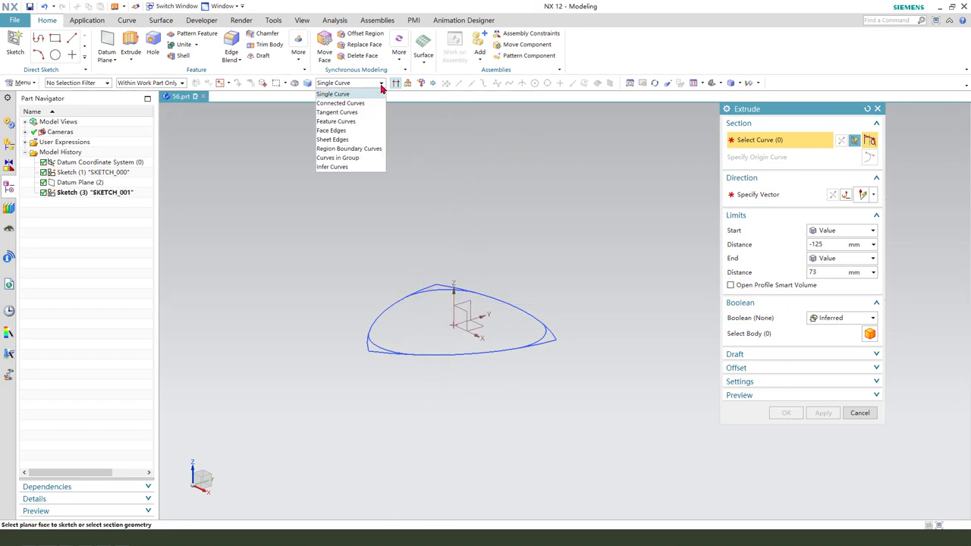
pyautogui.click(352, 149)
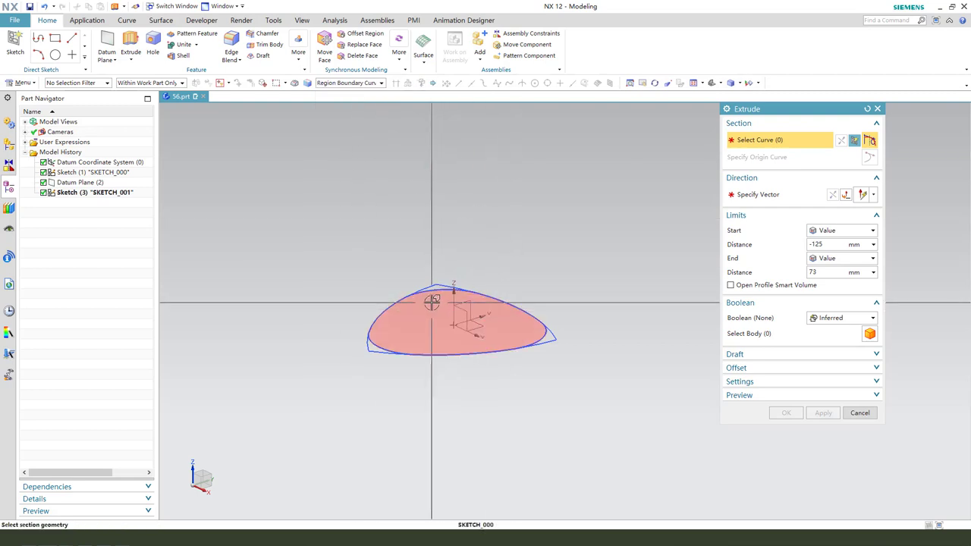
pyautogui.click(433, 311)
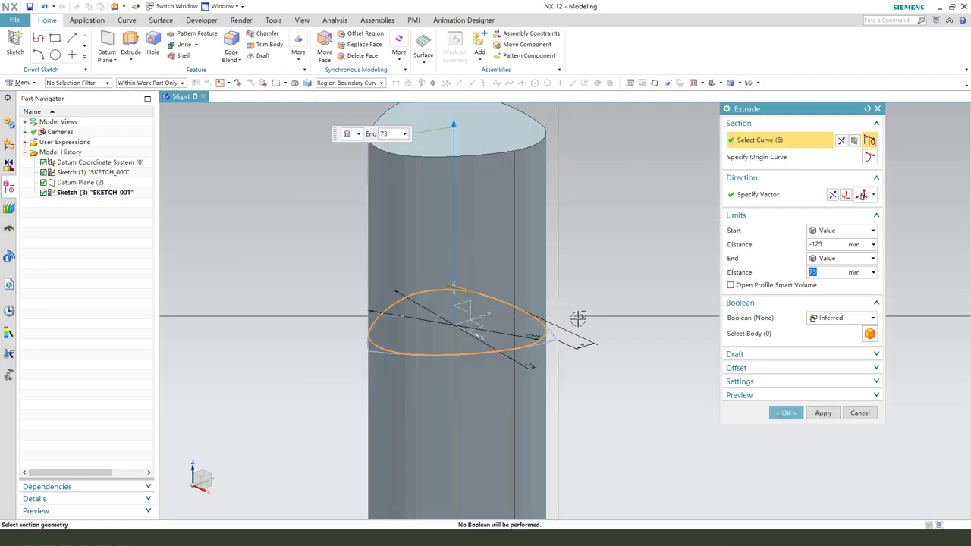
pyautogui.write('0')
pyautogui.click(804, 274)
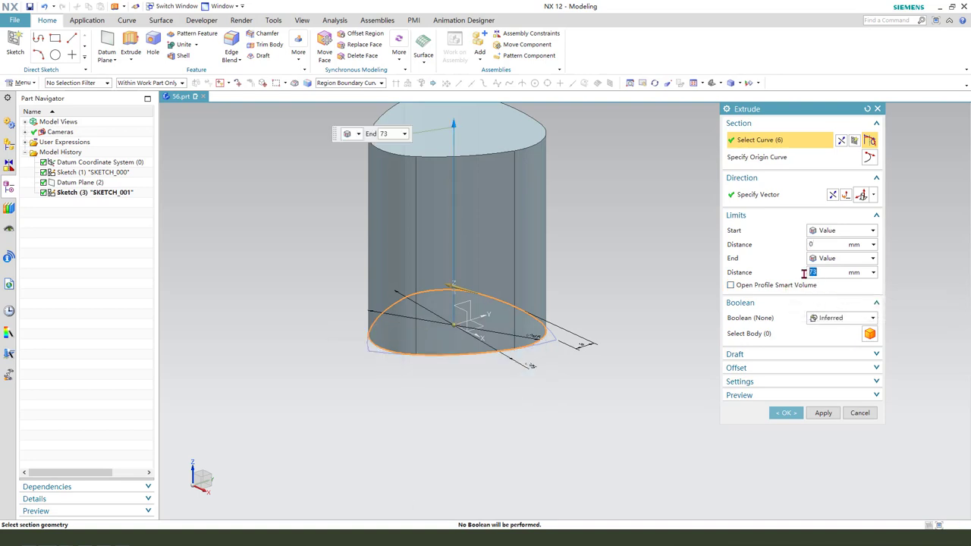
pyautogui.write('65')
pyautogui.press('Return')
pyautogui.click(786, 412)
pyautogui.scroll(-3, 667, 390)
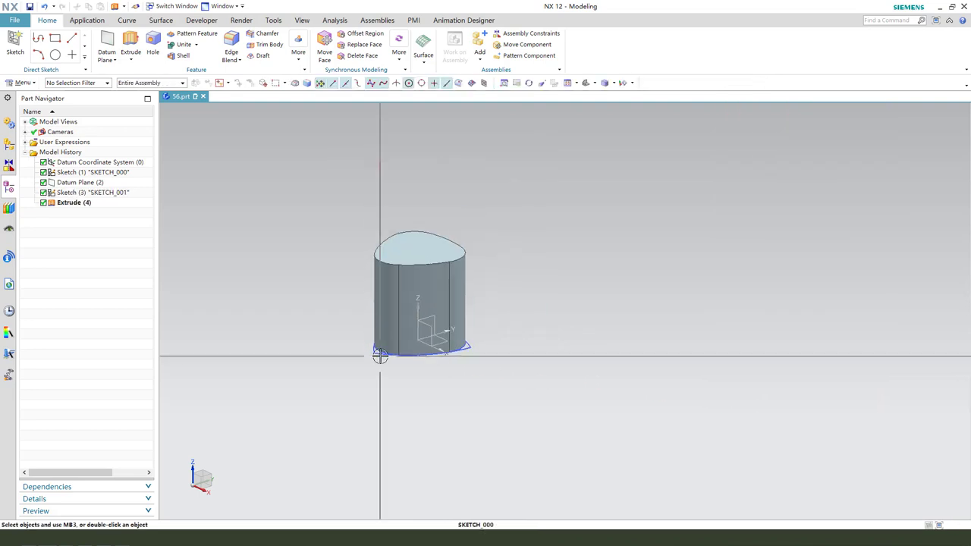
pyautogui.moveTo(417, 342); pyautogui.dragTo(488, 316, button='middle')
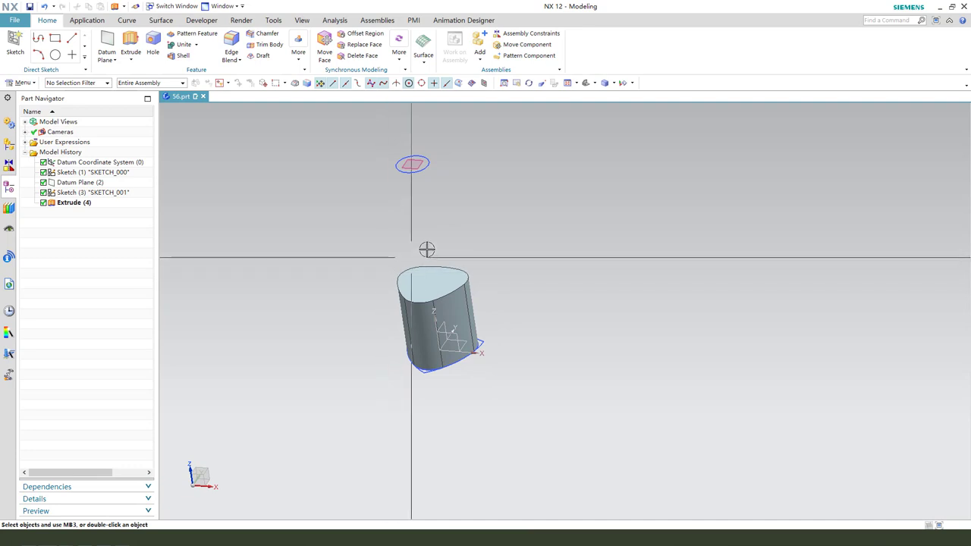
pyautogui.moveTo(409, 175); pyautogui.dragTo(402, 257)
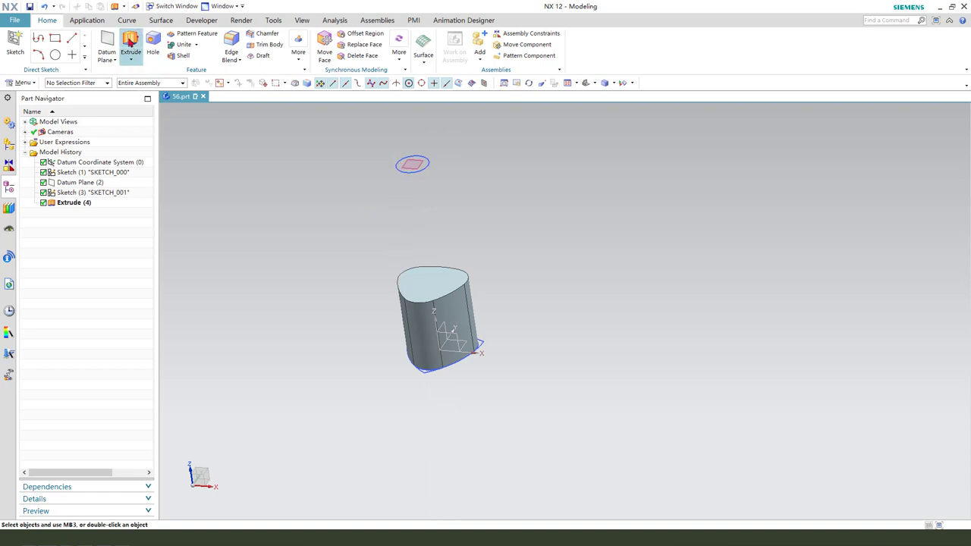
pyautogui.click(130, 42)
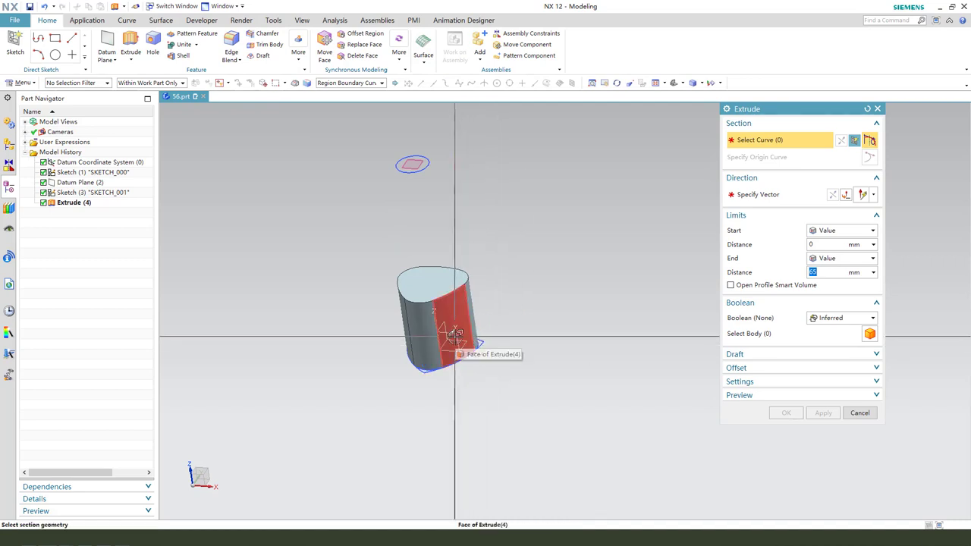
pyautogui.click(456, 337)
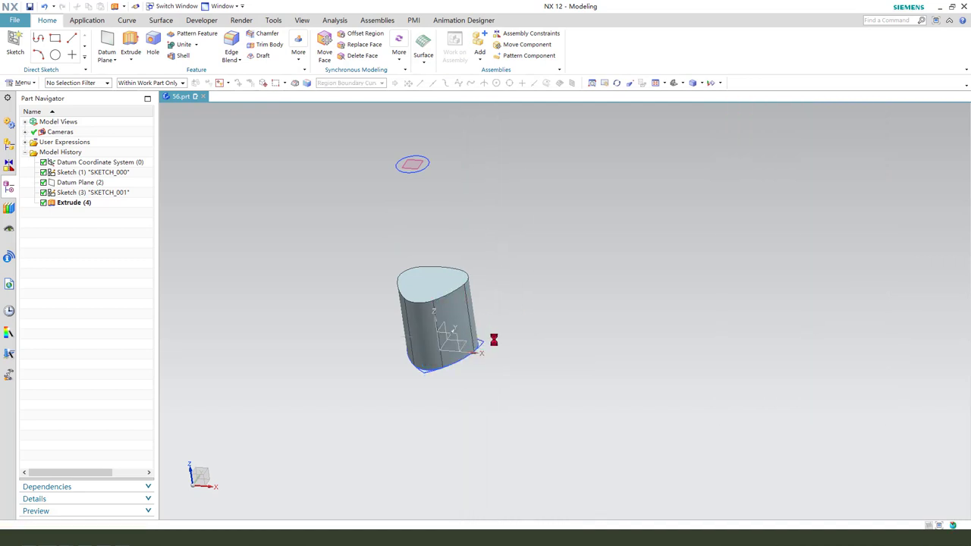
pyautogui.moveTo(618, 373); pyautogui.dragTo(619, 258, button='middle')
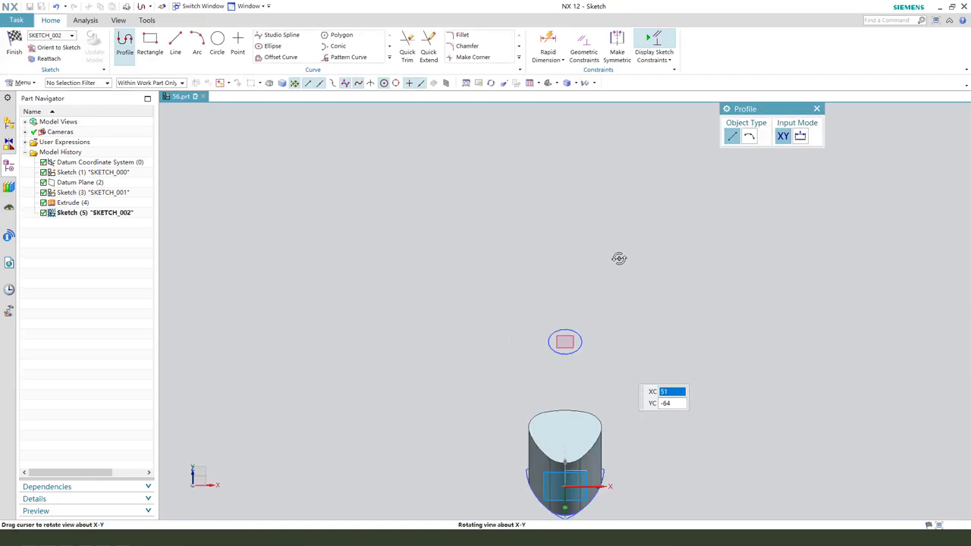
pyautogui.scroll(-3, 564, 302)
pyautogui.scroll(1, 608, 406)
pyautogui.press('F8')
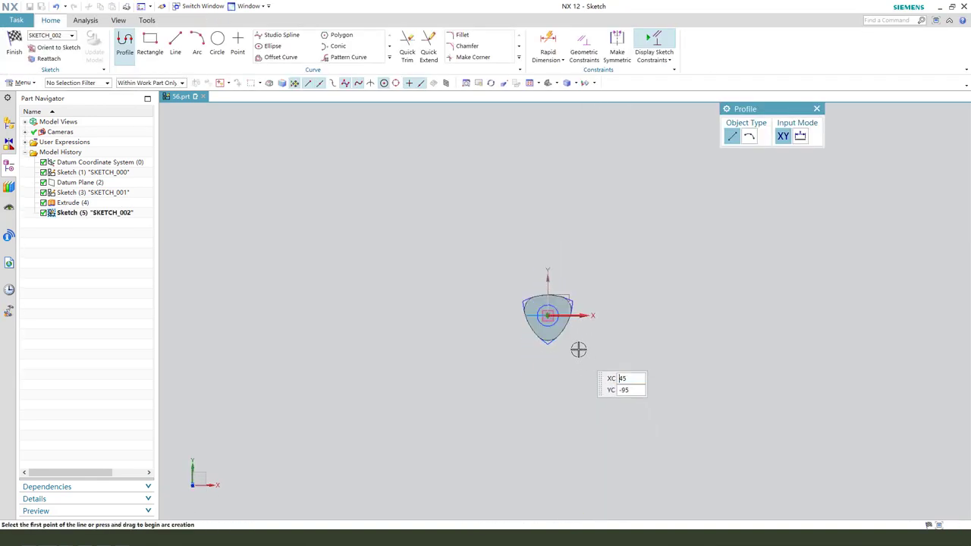
pyautogui.click(19, 48)
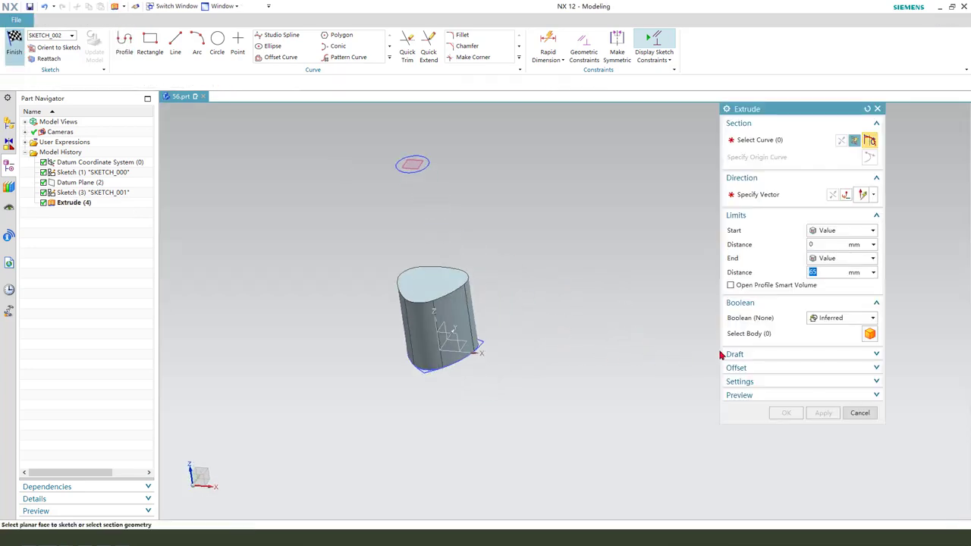
pyautogui.click(860, 412)
# Step: Start a sketch on the YZ plane and create an intersection point where the 28 mm circle crosses it
pyautogui.moveTo(627, 364); pyautogui.dragTo(562, 390, button='middle')
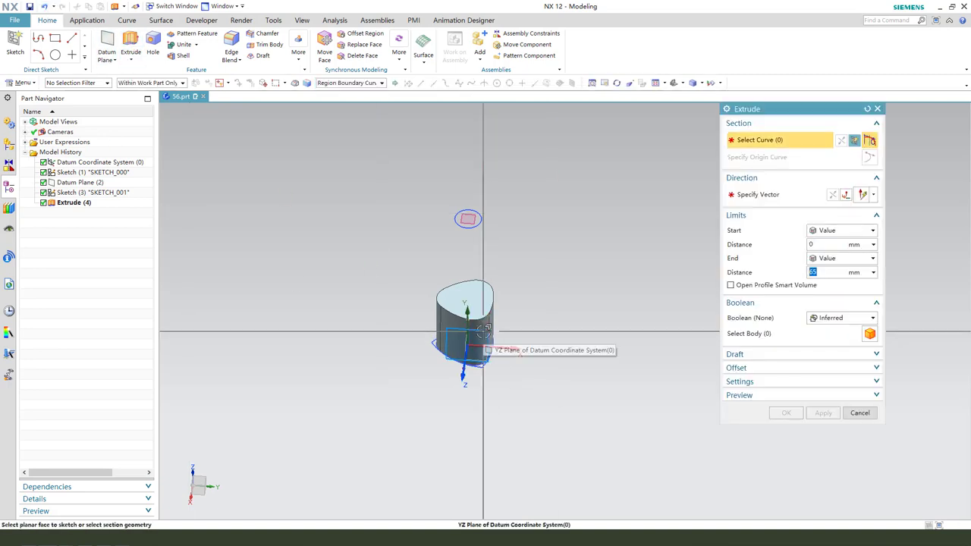
pyautogui.click(483, 332)
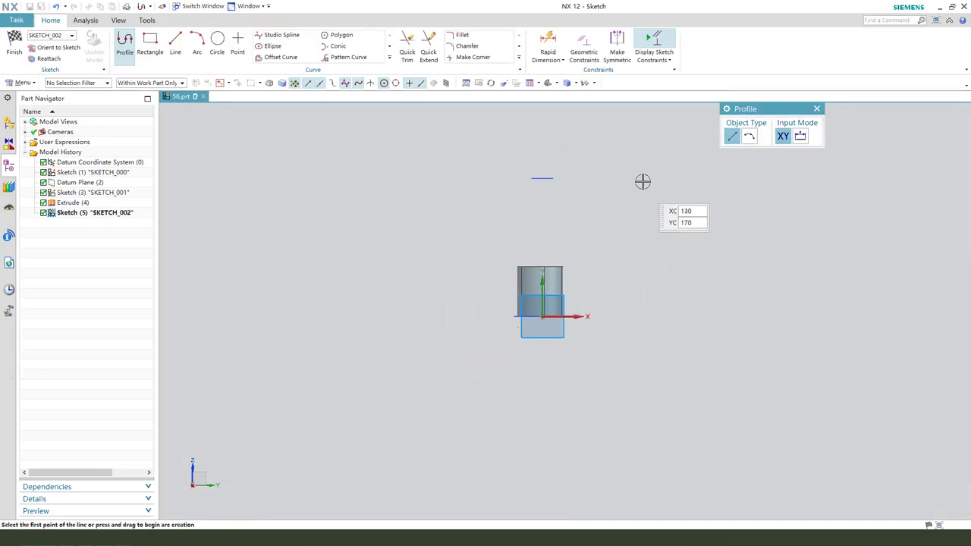
pyautogui.click(389, 59)
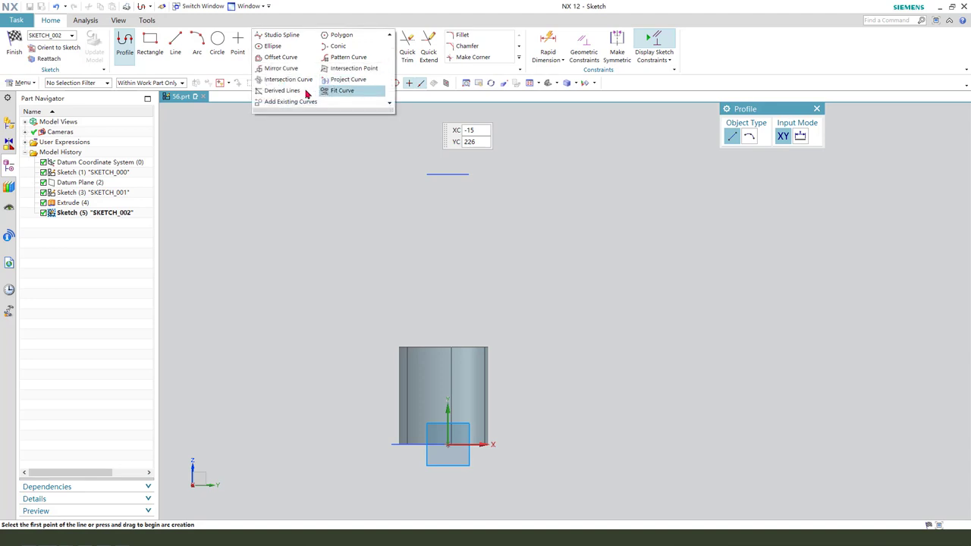
pyautogui.click(353, 68)
pyautogui.click(433, 176)
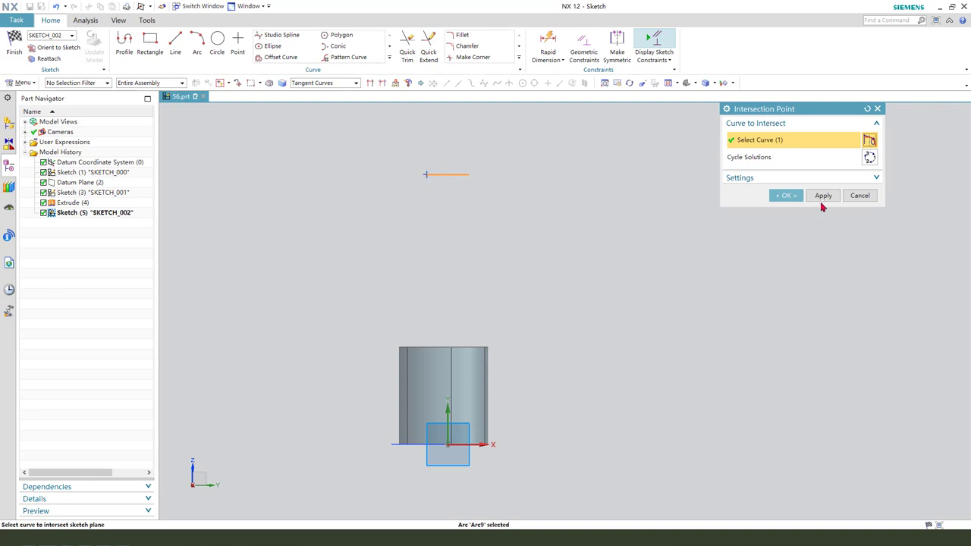
pyautogui.click(818, 197)
# Step: Create a second intersection point where the top edge loop of the extruded base crosses the sketch plane
pyautogui.scroll(-2, 445, 193)
pyautogui.scroll(3, 419, 292)
pyautogui.moveTo(415, 303); pyautogui.dragTo(424, 326, button='middle')
pyautogui.scroll(3, 424, 326)
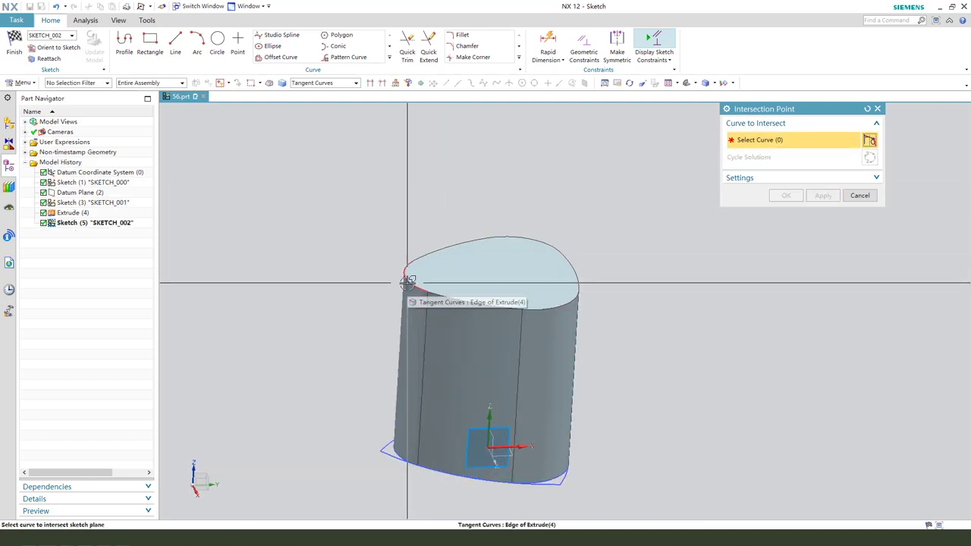
pyautogui.click(409, 280)
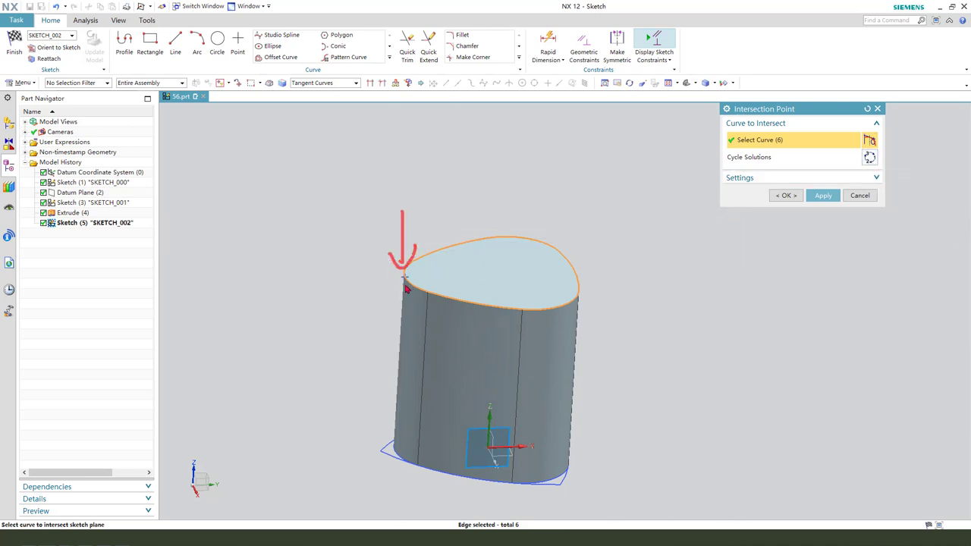
pyautogui.click(792, 199)
# Step: Draw a through-points studio spline from the circle's intersection point through one free middle point to the base edge's intersection point
pyautogui.scroll(-5, 440, 322)
pyautogui.moveTo(441, 322); pyautogui.dragTo(460, 322, button='middle')
pyautogui.press('F8')
pyautogui.scroll(1, 507, 263)
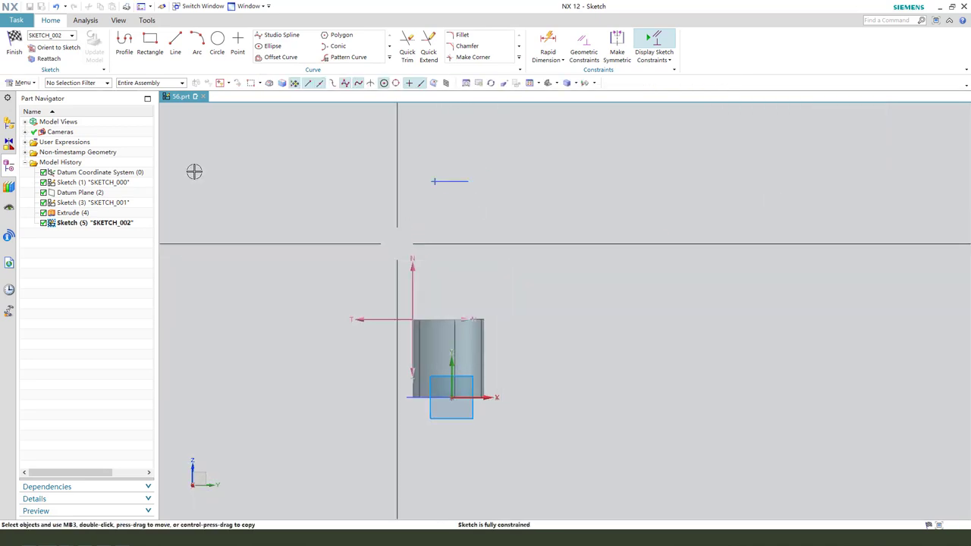
pyautogui.click(280, 36)
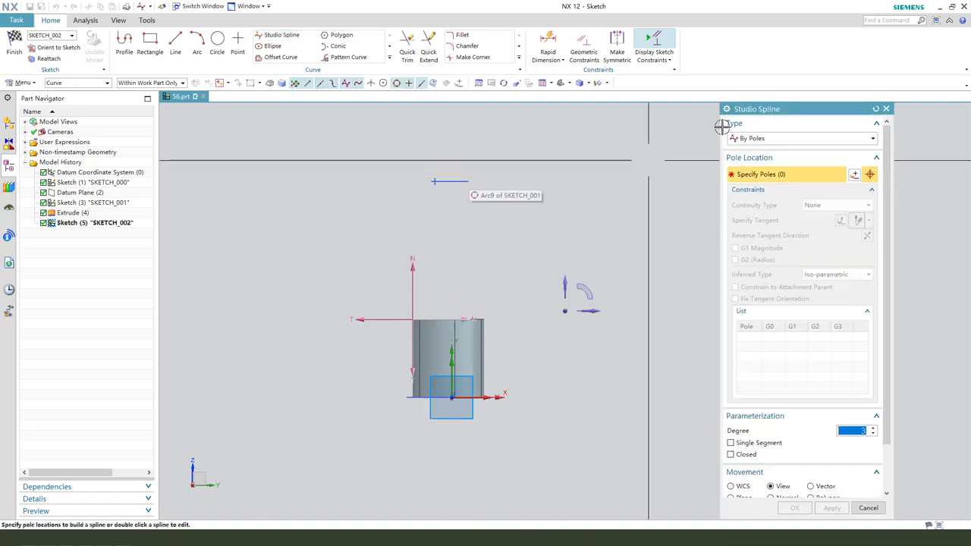
pyautogui.click(743, 138)
pyautogui.click(753, 151)
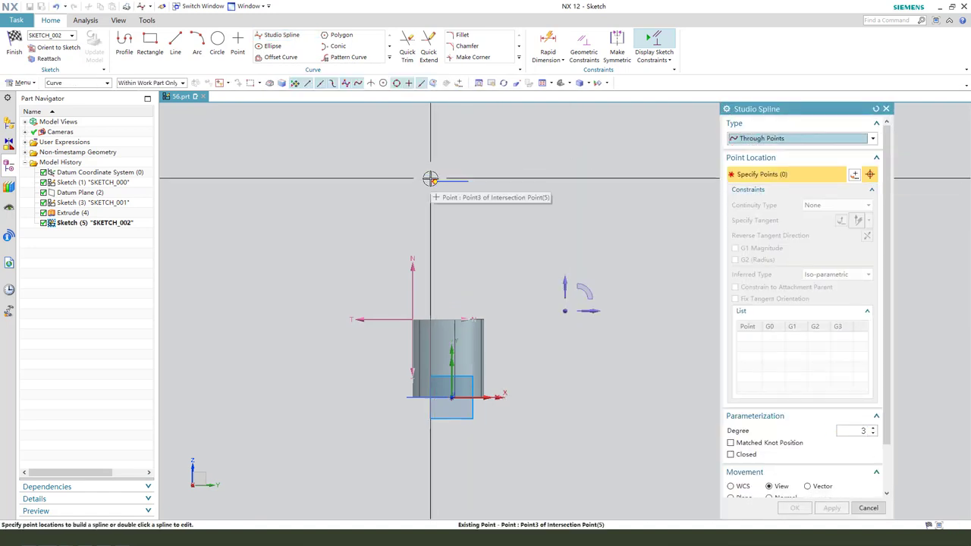
pyautogui.click(434, 182)
pyautogui.click(416, 245)
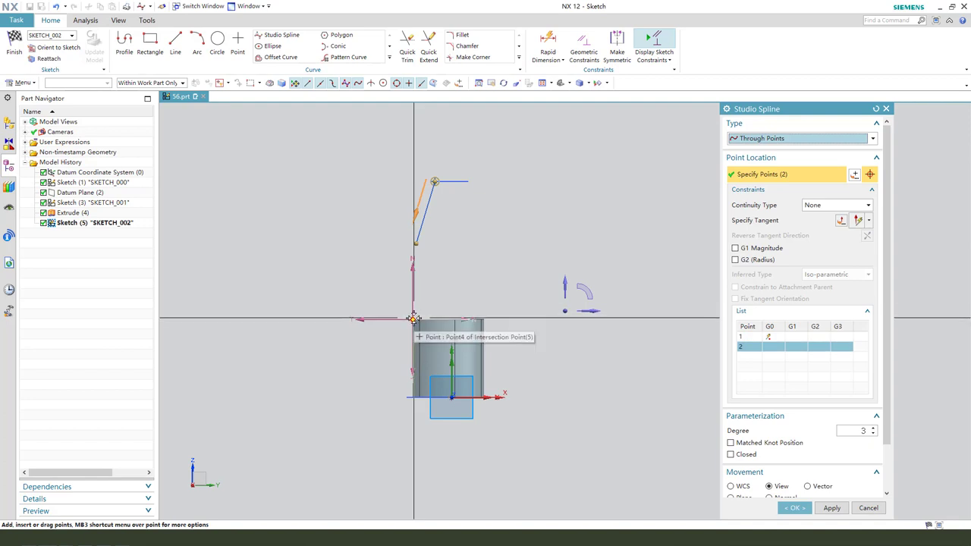
pyautogui.click(412, 318)
pyautogui.moveTo(418, 248); pyautogui.dragTo(424, 248)
pyautogui.scroll(2, 419, 298)
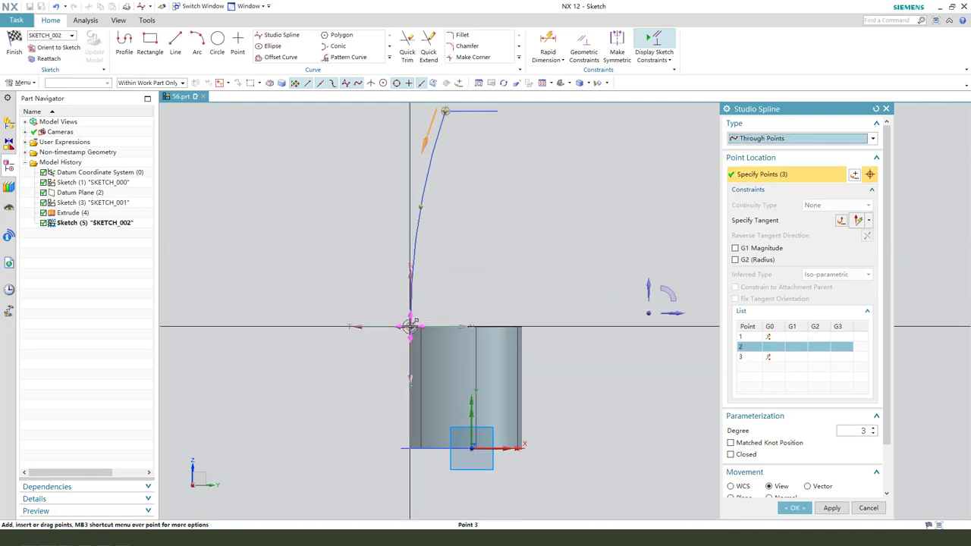
# Step: Constrain the spline's lower end point G1 tangent to the sketch's Y axis, reverse the tangent direction, and accept the spline
pyautogui.rightClick(409, 326)
pyautogui.click(450, 306)
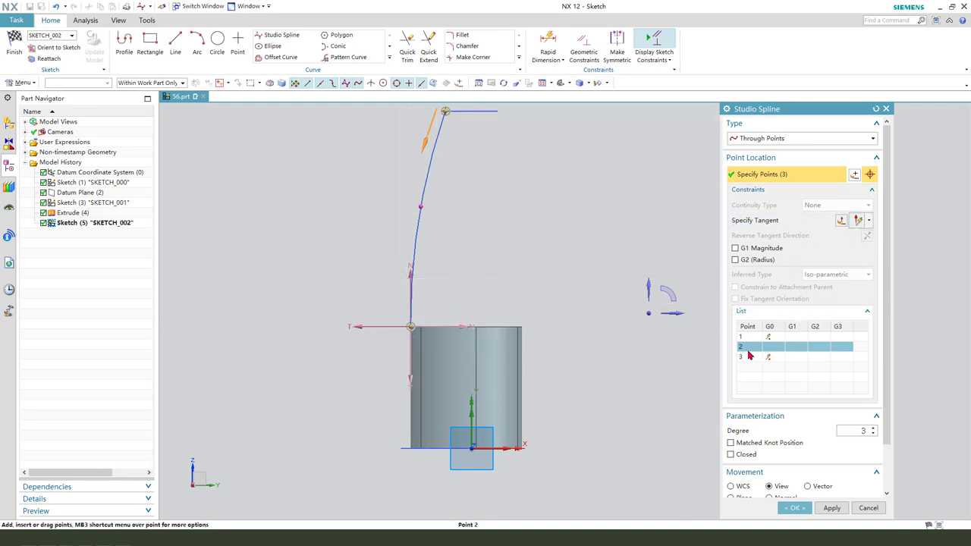
pyautogui.click(755, 358)
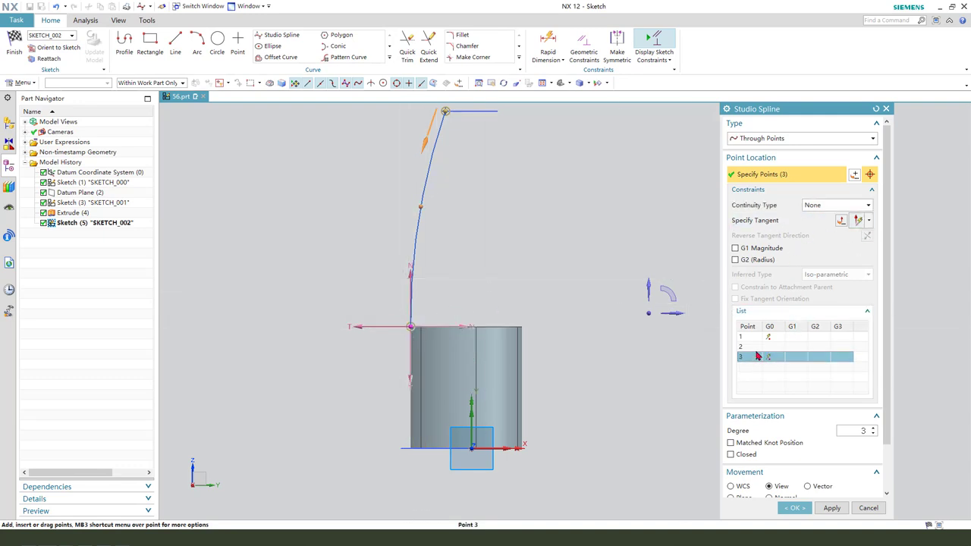
pyautogui.click(833, 205)
pyautogui.click(823, 226)
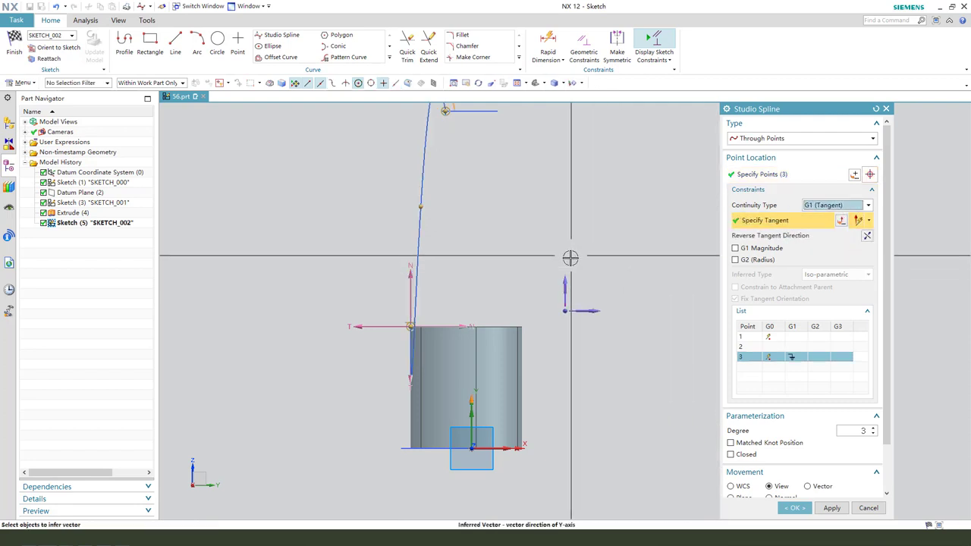
pyautogui.click(868, 236)
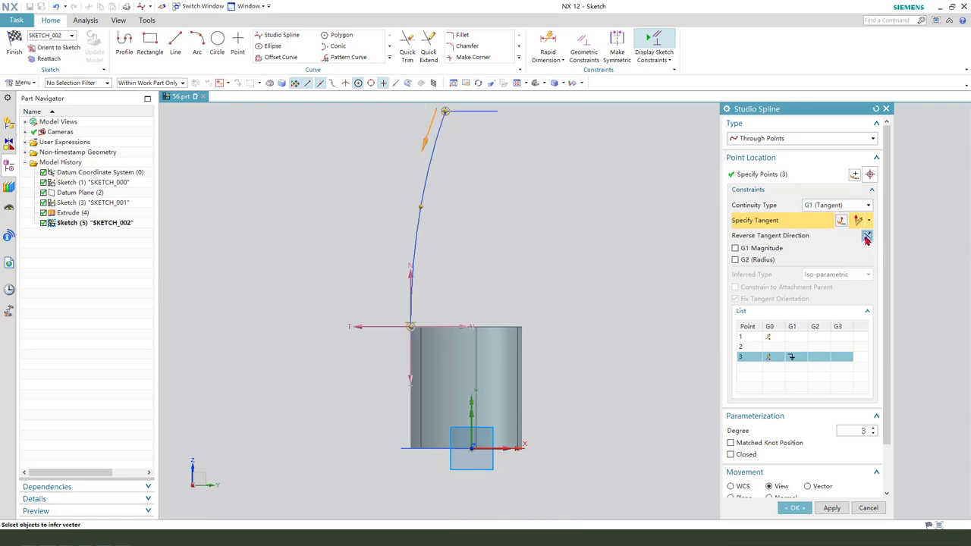
pyautogui.scroll(-4, 465, 277)
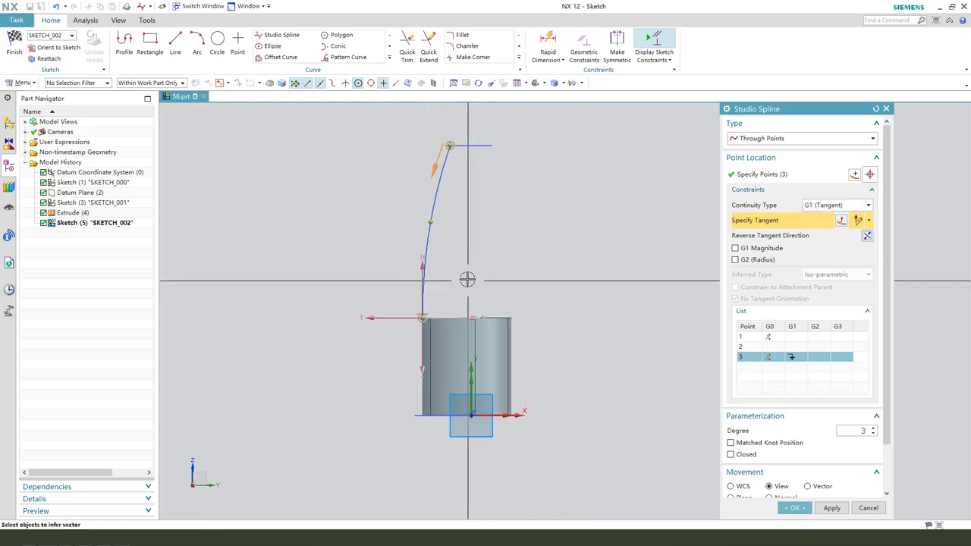
pyautogui.click(794, 508)
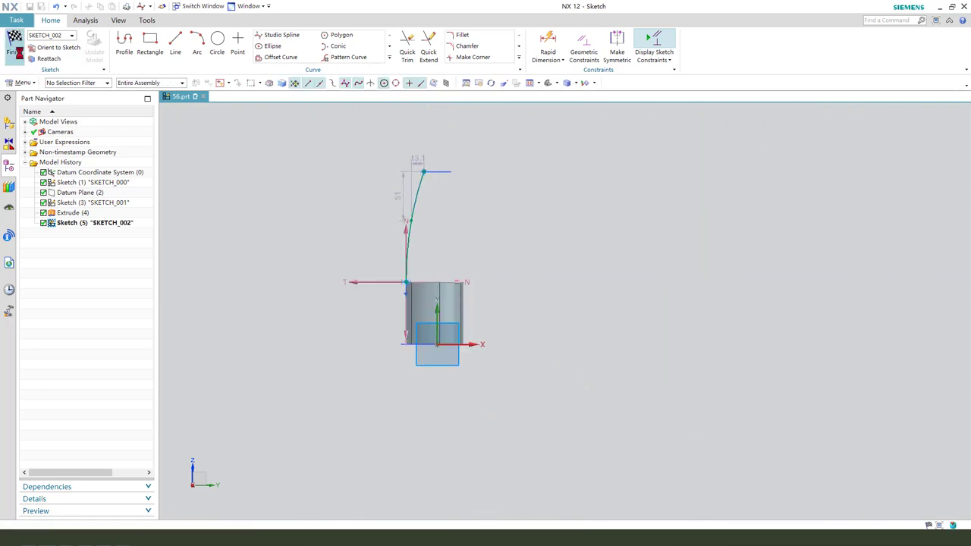
# Step: Finish the spline sketch without extruding it
pyautogui.click(15, 44)
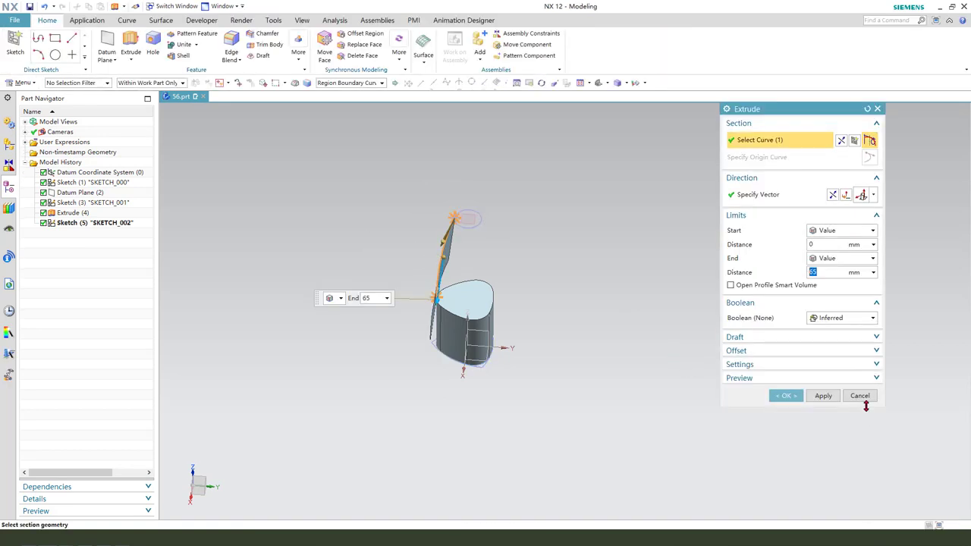
pyautogui.click(859, 396)
pyautogui.click(411, 288)
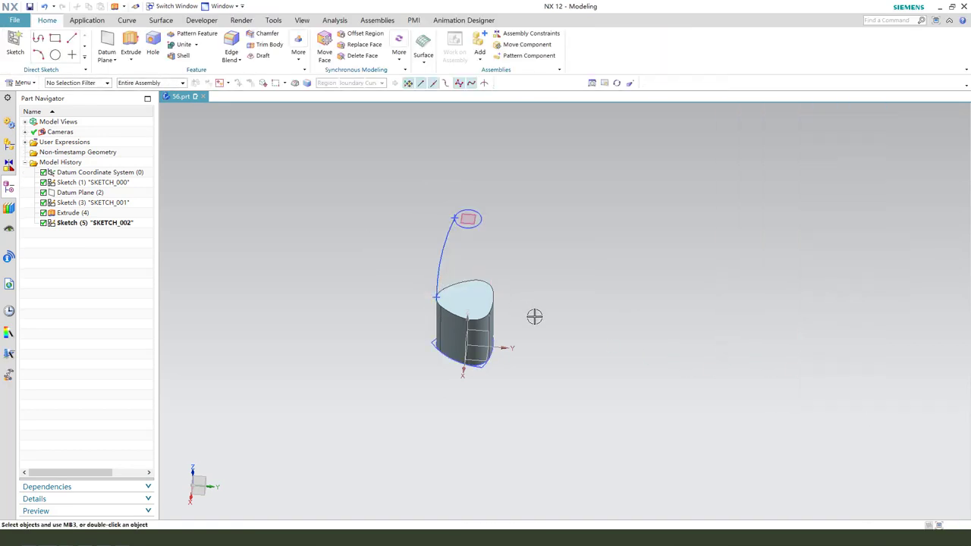
# Step: Pattern the spline with a circular Pattern Geometry of three instances over 360° about the vertical axis through the origin
pyautogui.moveTo(536, 317); pyautogui.dragTo(509, 302, button='middle')
pyautogui.scroll(1, 522, 286)
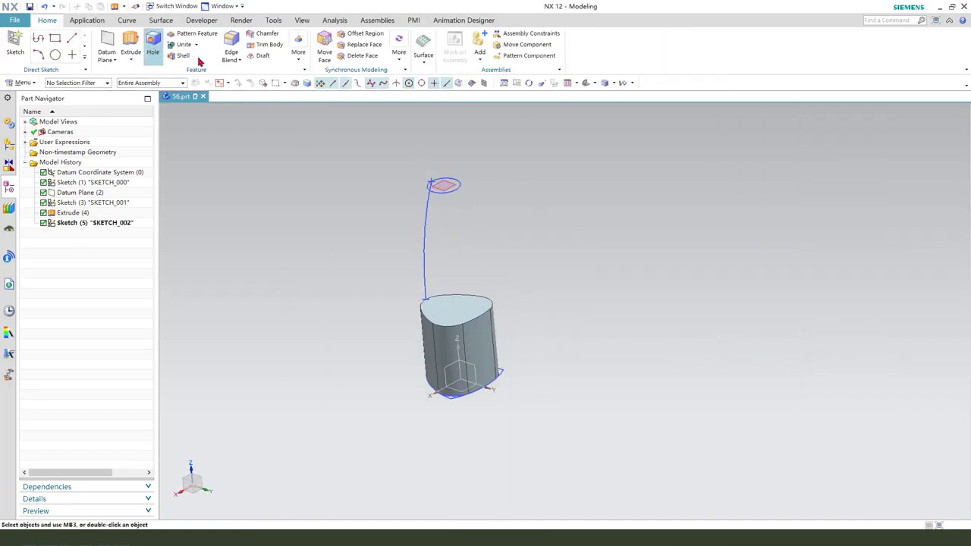
pyautogui.click(297, 61)
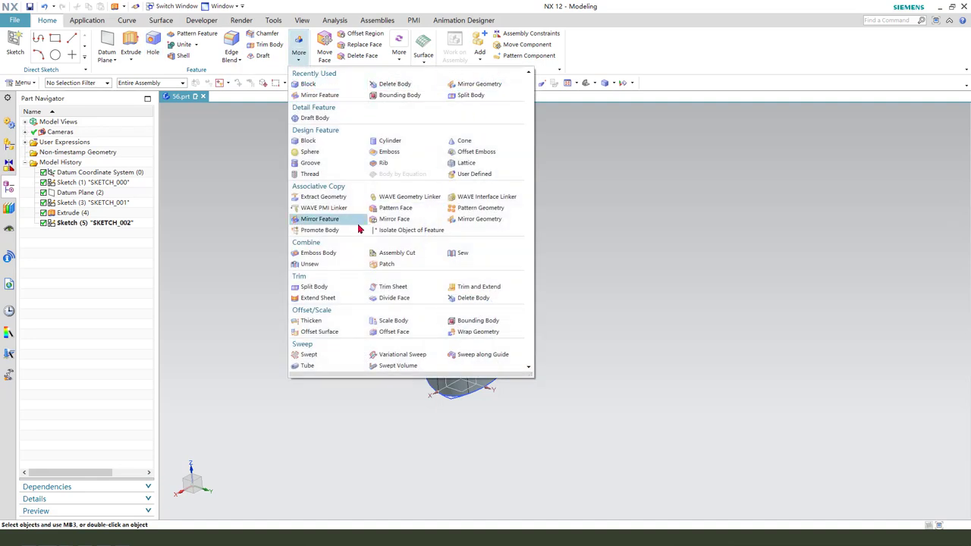
pyautogui.click(467, 211)
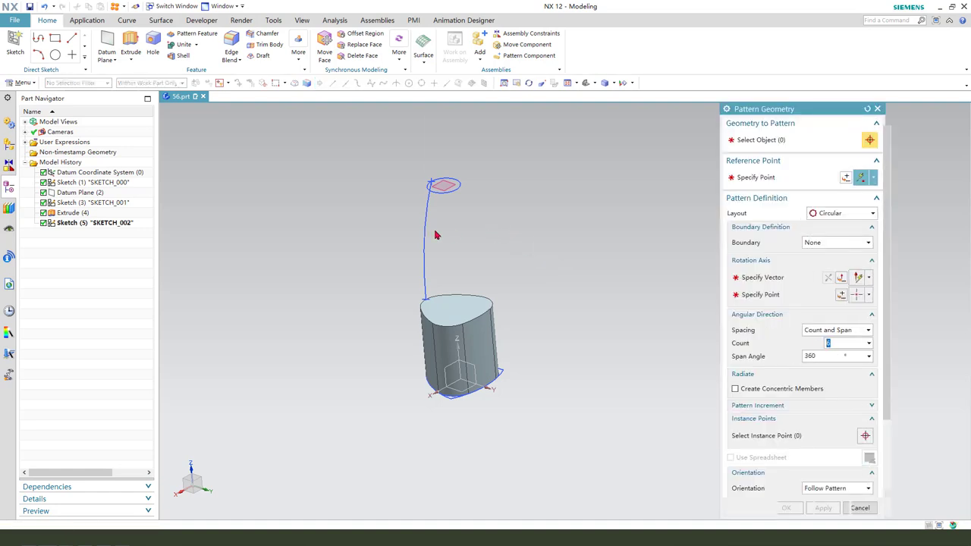
pyautogui.click(425, 224)
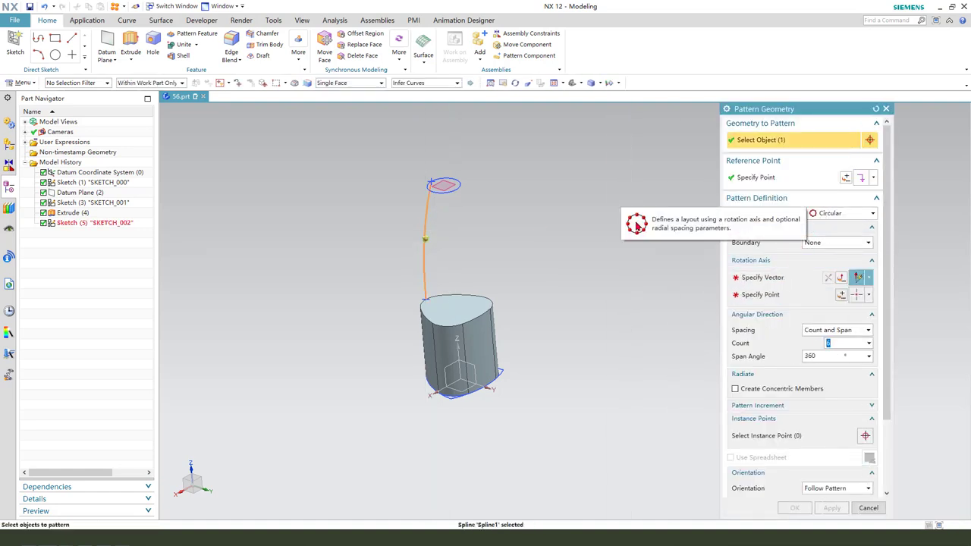
pyautogui.click(797, 277)
pyautogui.click(563, 283)
pyautogui.click(841, 295)
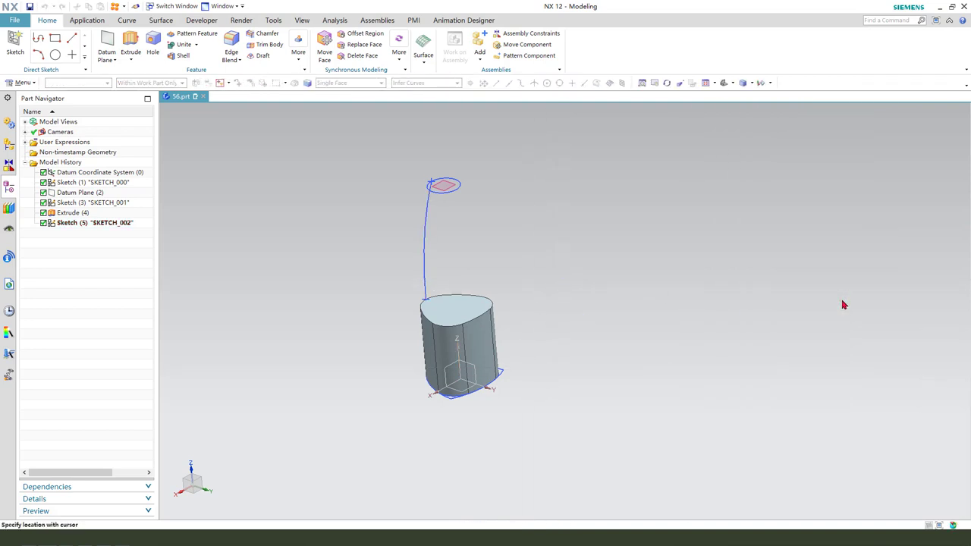
pyautogui.click(825, 309)
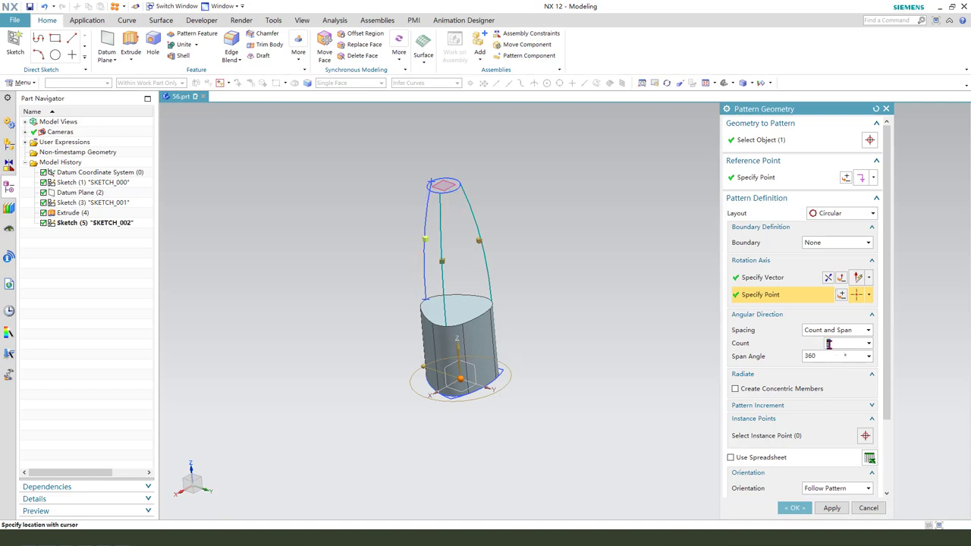
pyautogui.click(805, 515)
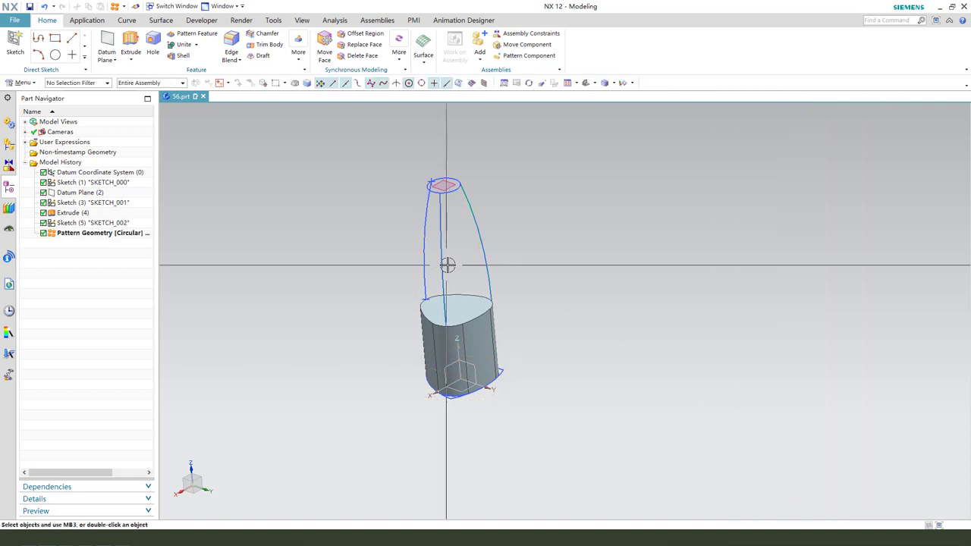
# Step: Start a Through Curve Mesh with the neck circle and the base's tangent top edge loop as the two primary curves
pyautogui.moveTo(451, 262); pyautogui.dragTo(503, 243, button='middle')
pyautogui.scroll(3, 503, 243)
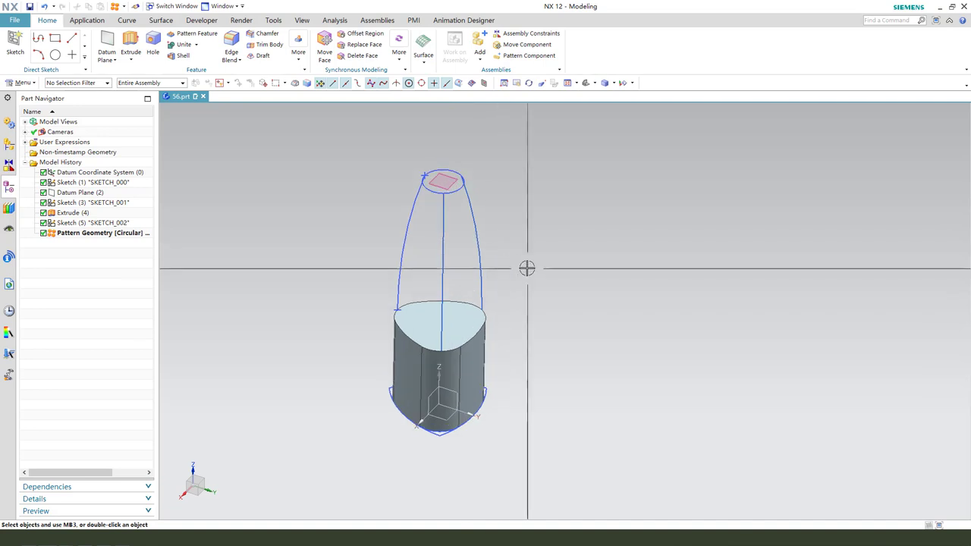
pyautogui.click(160, 21)
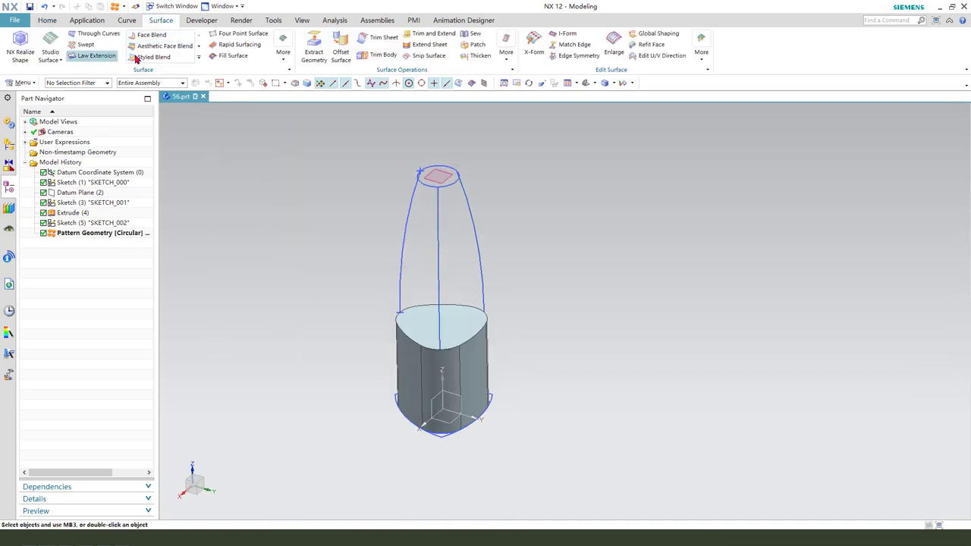
pyautogui.click(60, 60)
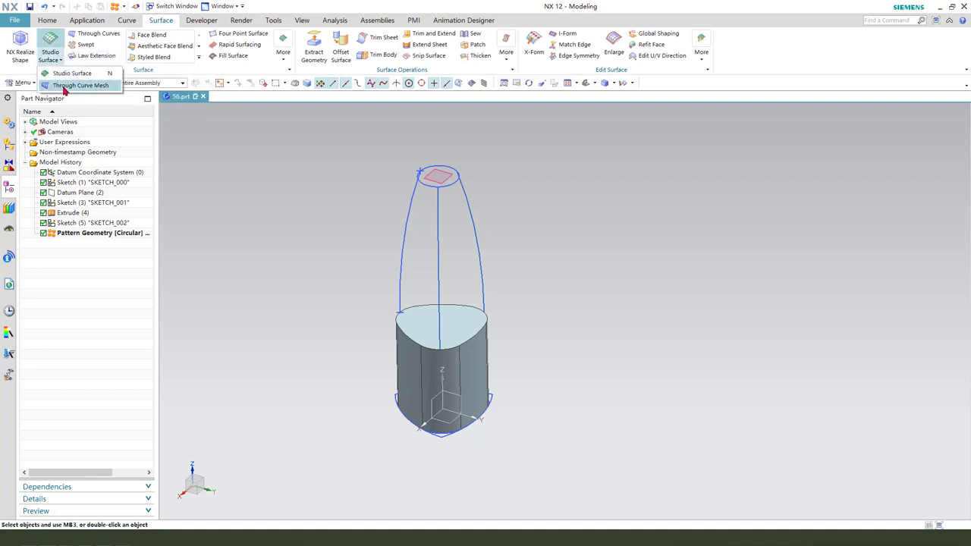
pyautogui.click(65, 86)
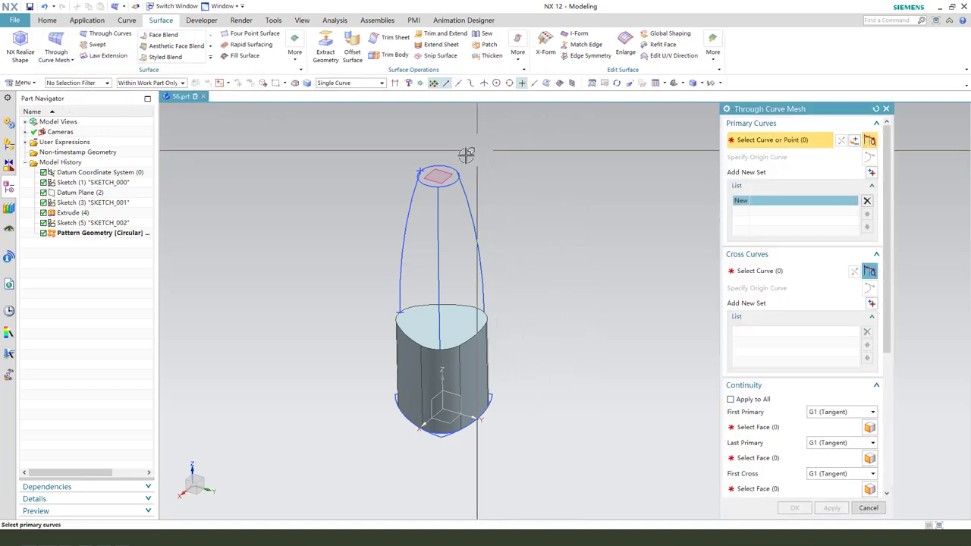
pyautogui.click(450, 169)
pyautogui.middleClick(497, 190)
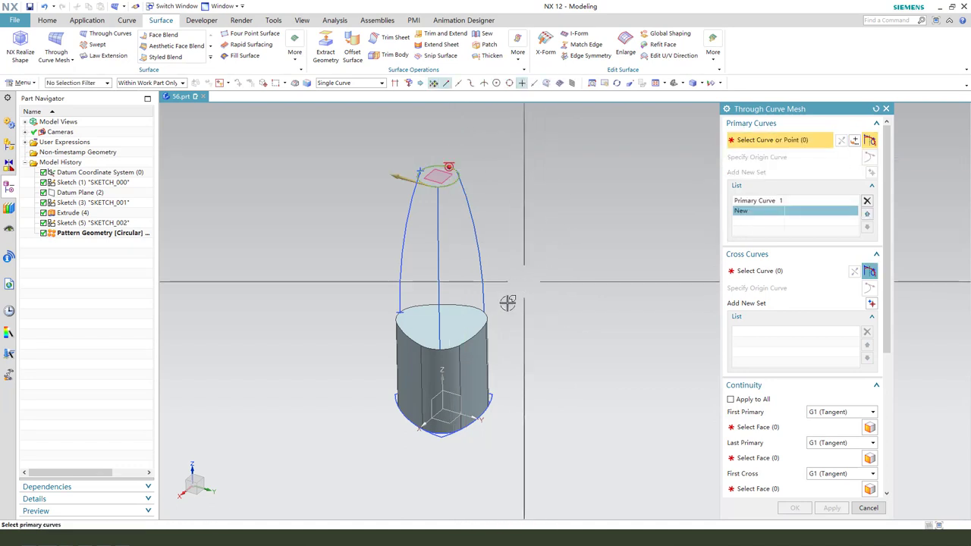
pyautogui.click(367, 86)
pyautogui.click(338, 113)
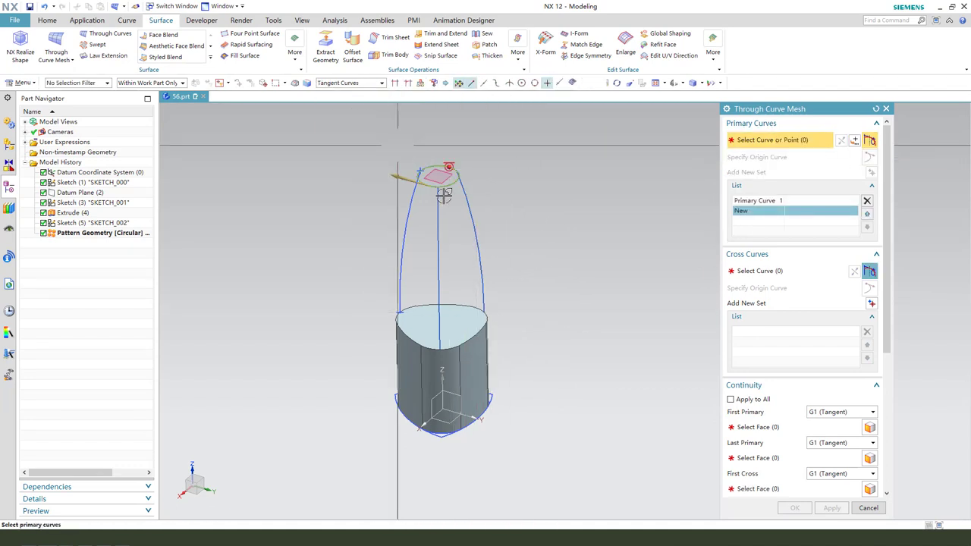
pyautogui.click(457, 305)
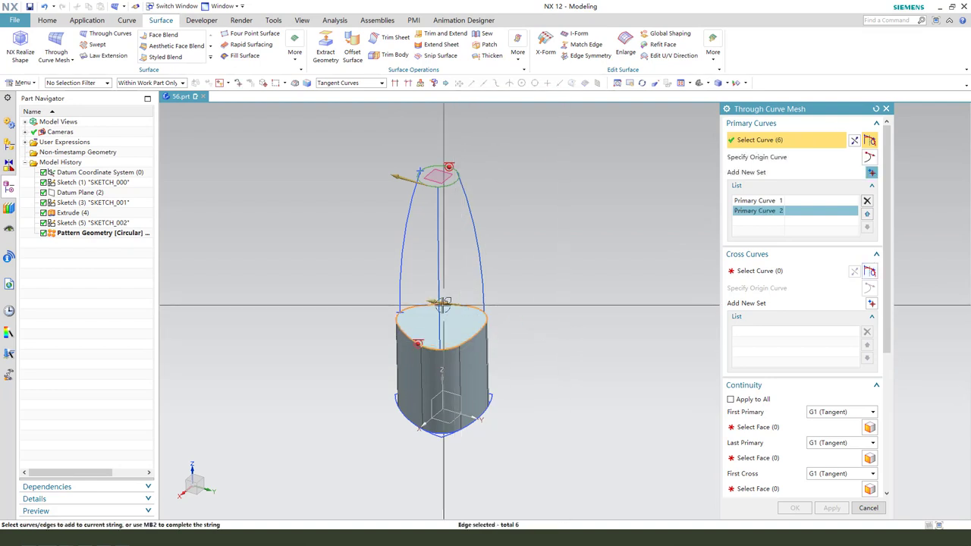
# Step: Add the three side splines in order as separate cross curves, and add the first spline again as the fourth to close the mesh
pyautogui.click(758, 271)
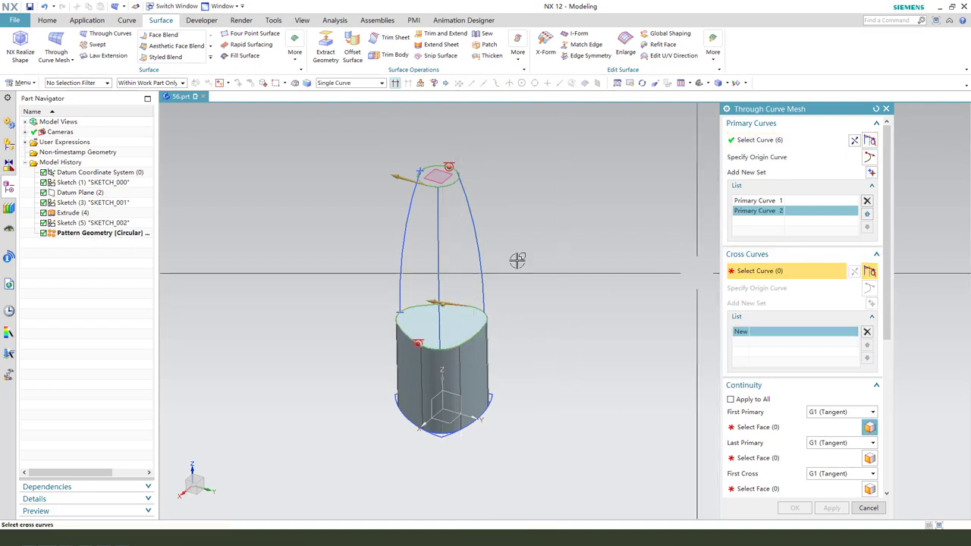
pyautogui.click(410, 213)
pyautogui.middleClick(537, 188)
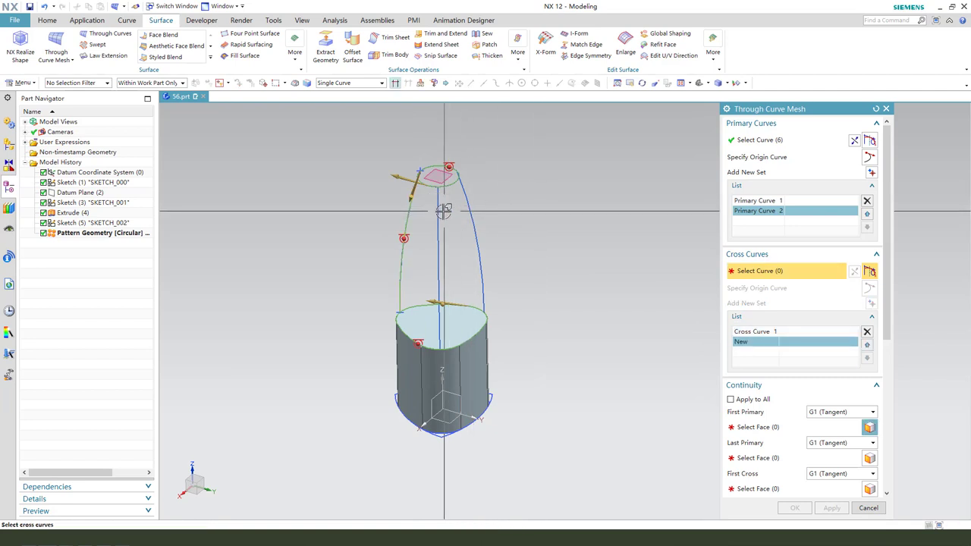
pyautogui.middleClick(527, 200)
pyautogui.click(471, 205)
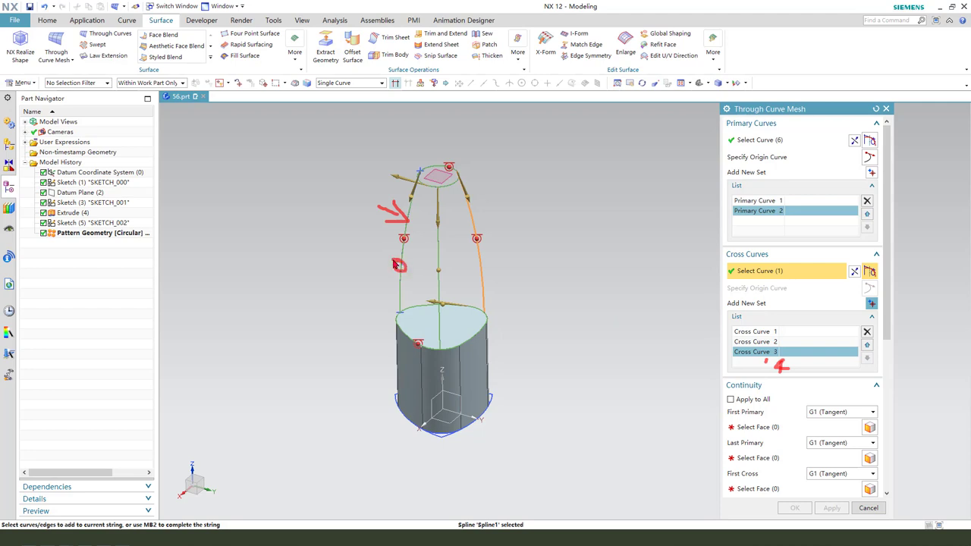
pyautogui.press('Escape')
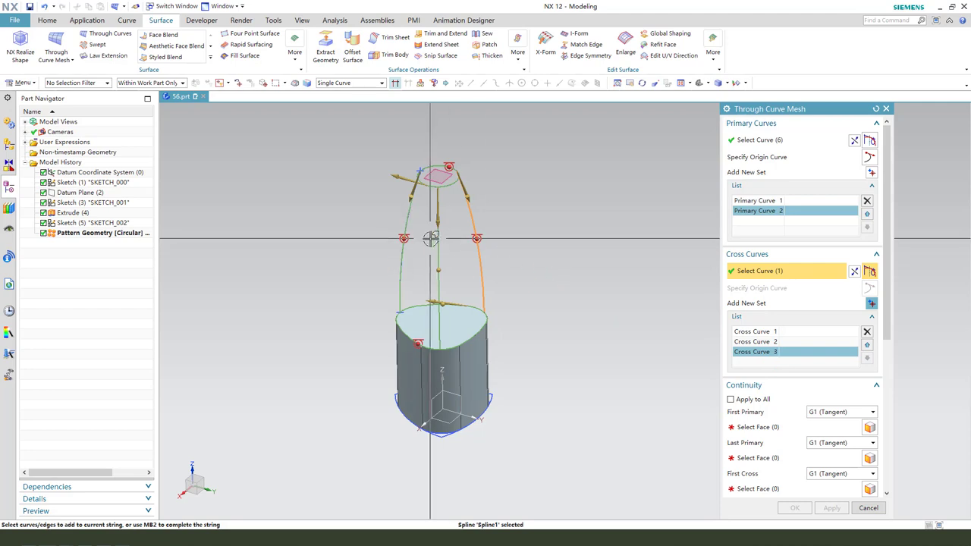
pyautogui.middleClick(672, 329)
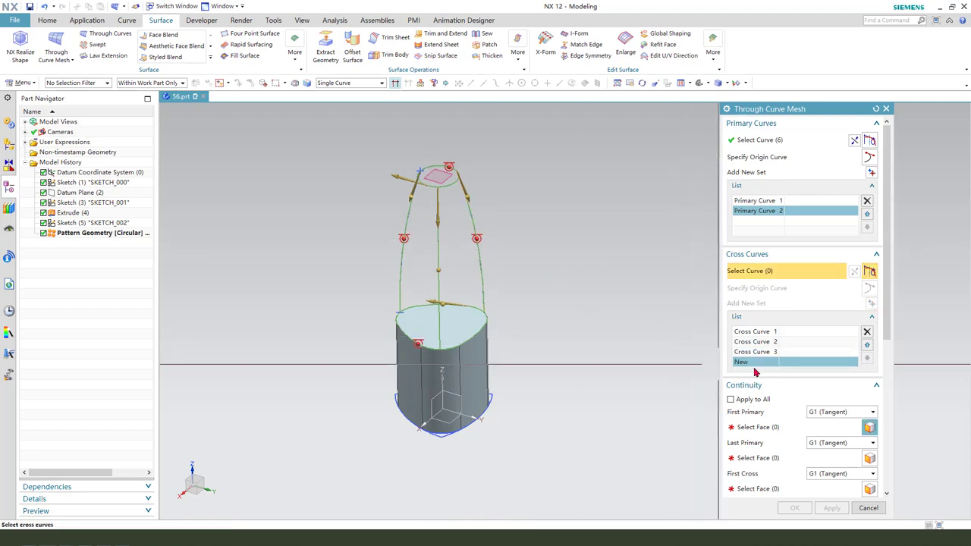
pyautogui.click(405, 220)
pyautogui.scroll(-1, 827, 368)
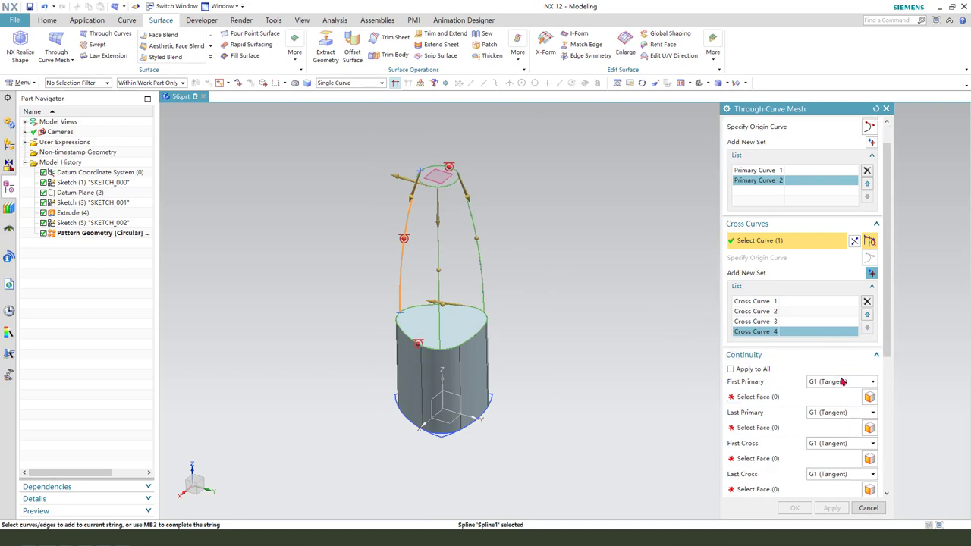
# Step: Set the mesh continuity to G1 with the base's side faces at the last primary and G0 at the first primary and both crosses, and create it
pyautogui.click(842, 393)
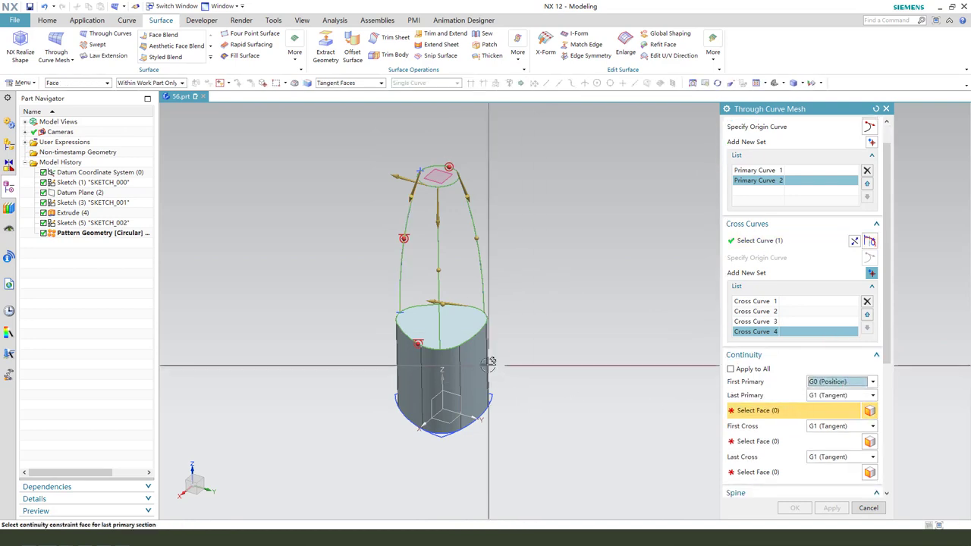
pyautogui.click(465, 365)
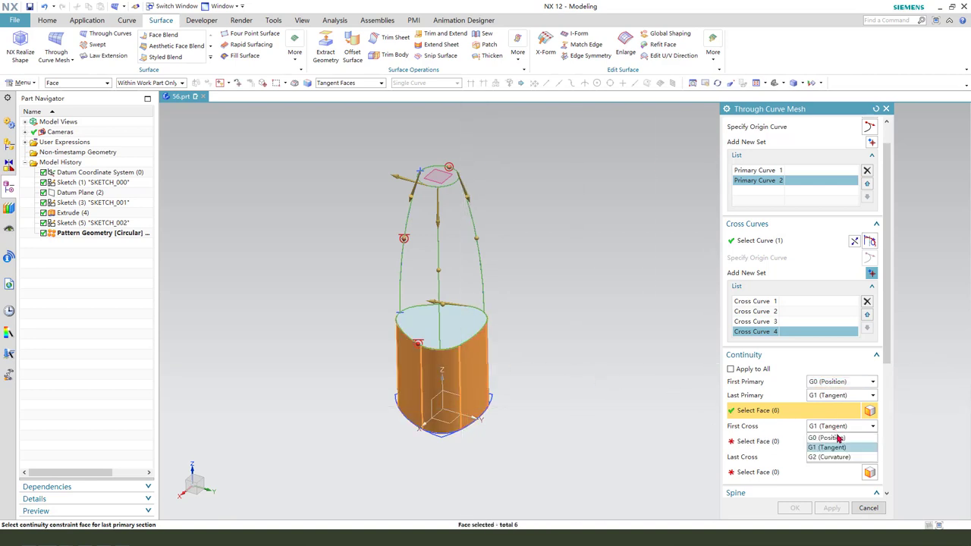
pyautogui.click(835, 439)
pyautogui.click(842, 440)
pyautogui.click(835, 452)
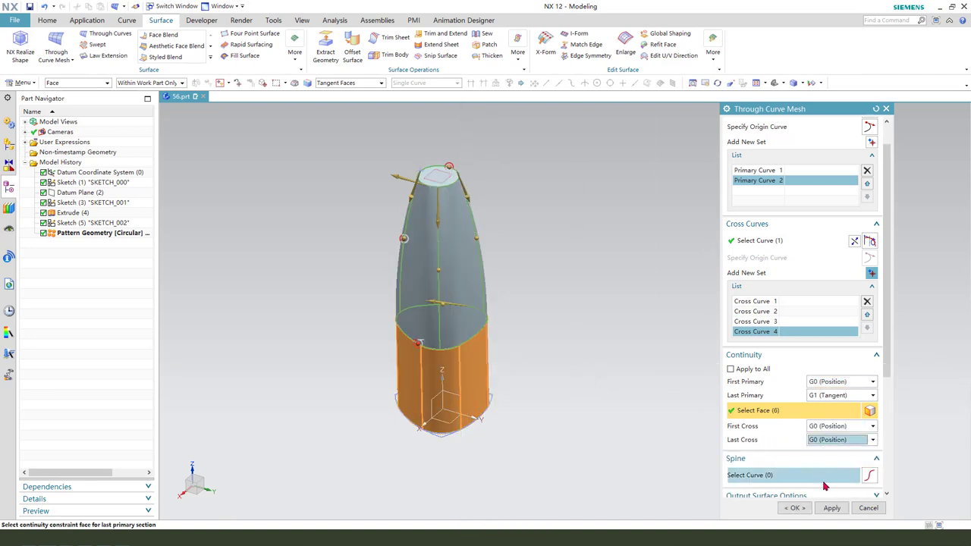
pyautogui.click(795, 507)
pyautogui.moveTo(484, 271)
pyautogui.mouseDown(button='middle')
pyautogui.moveTo(521, 241)
pyautogui.moveTo(516, 263)
pyautogui.moveTo(563, 258)
pyautogui.moveTo(483, 261)
pyautogui.moveTo(493, 263)
pyautogui.mouseUp(button='middle')
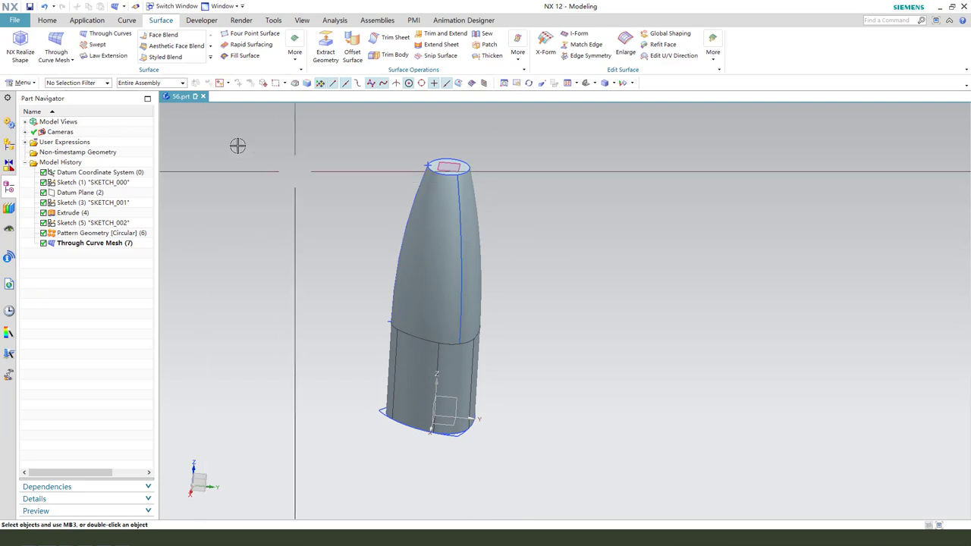
# Step: Start a Revolve and open its section sketch on the vertical YZ datum plane
pyautogui.click(46, 23)
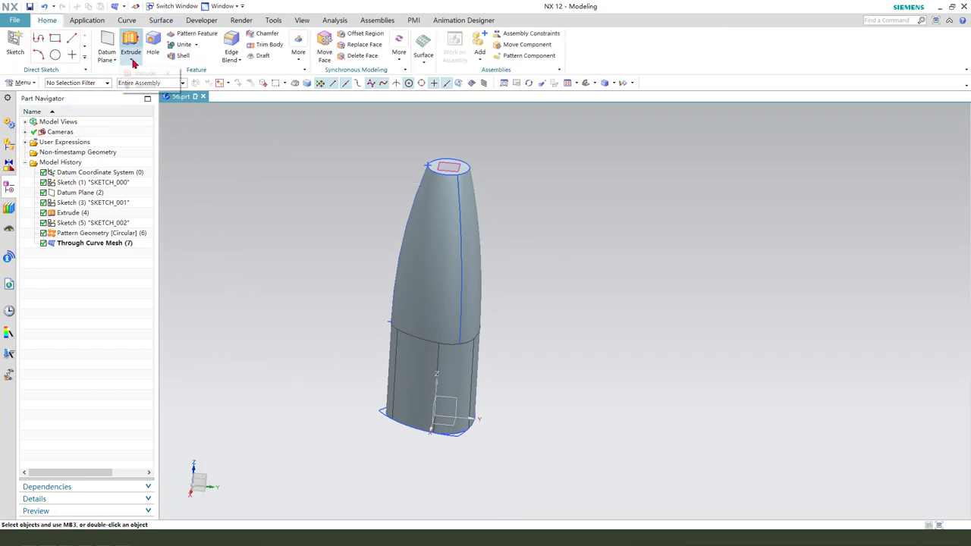
pyautogui.click(147, 86)
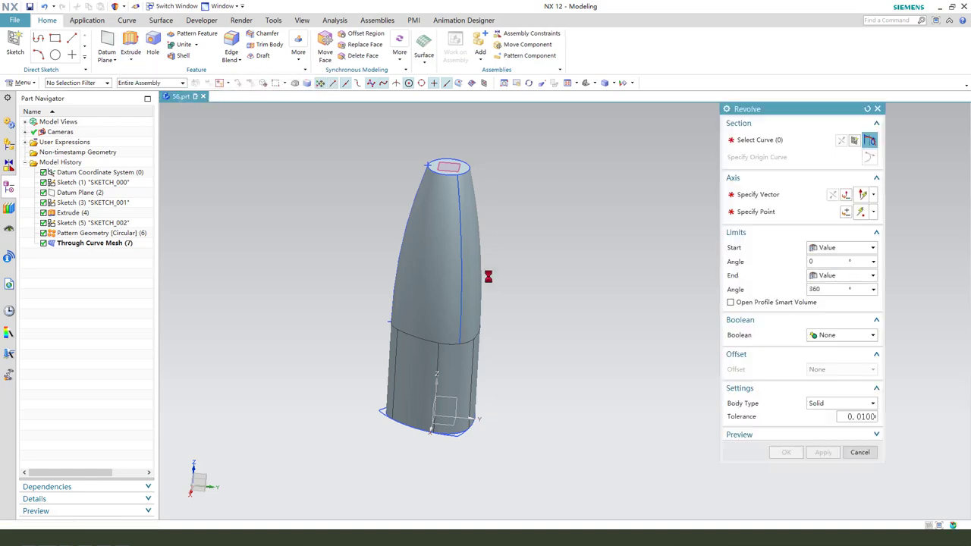
pyautogui.click(458, 396)
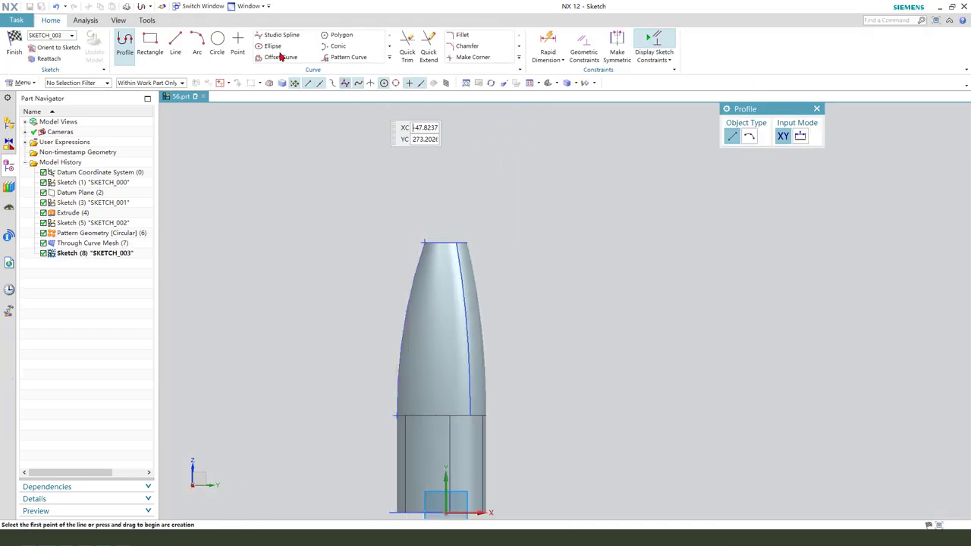
# Step: From the neck rim point, sketch two slanted lines forming an outward V, a vertical line about 62 mm long, and an arc of about 7.9 mm radius
pyautogui.click(424, 241)
pyautogui.click(390, 226)
pyautogui.scroll(3, 427, 174)
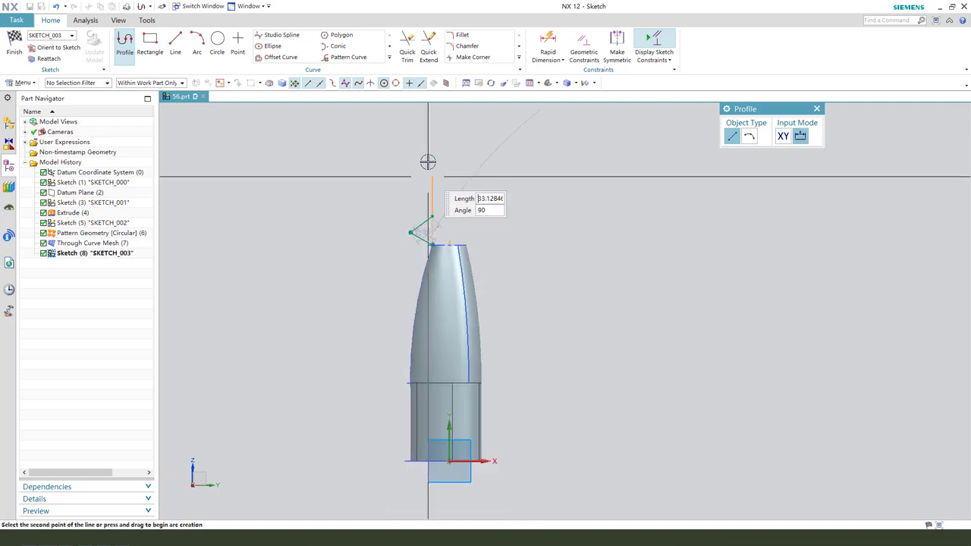
pyautogui.click(431, 142)
pyautogui.click(749, 136)
pyautogui.scroll(-2, 423, 123)
pyautogui.scroll(-1, 437, 129)
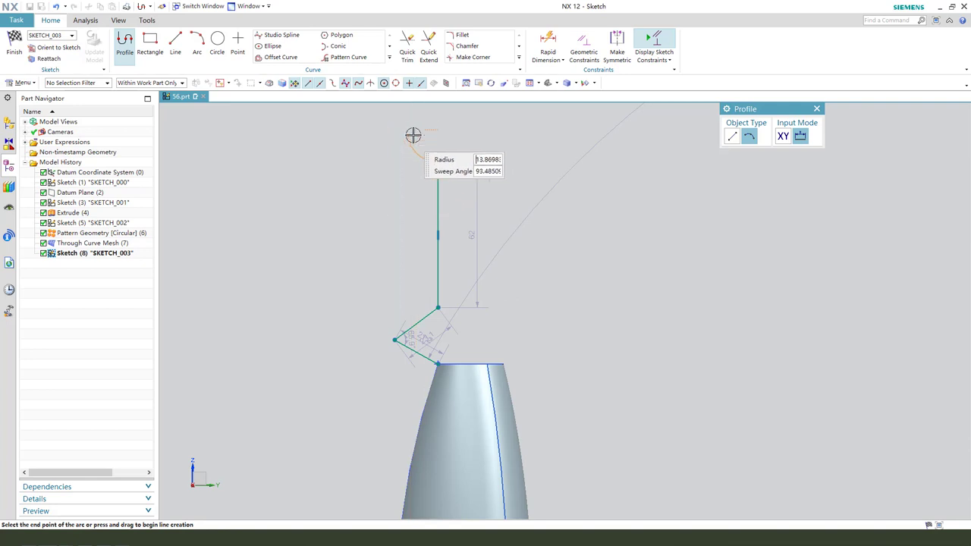
pyautogui.click(435, 125)
pyautogui.press('Escape')
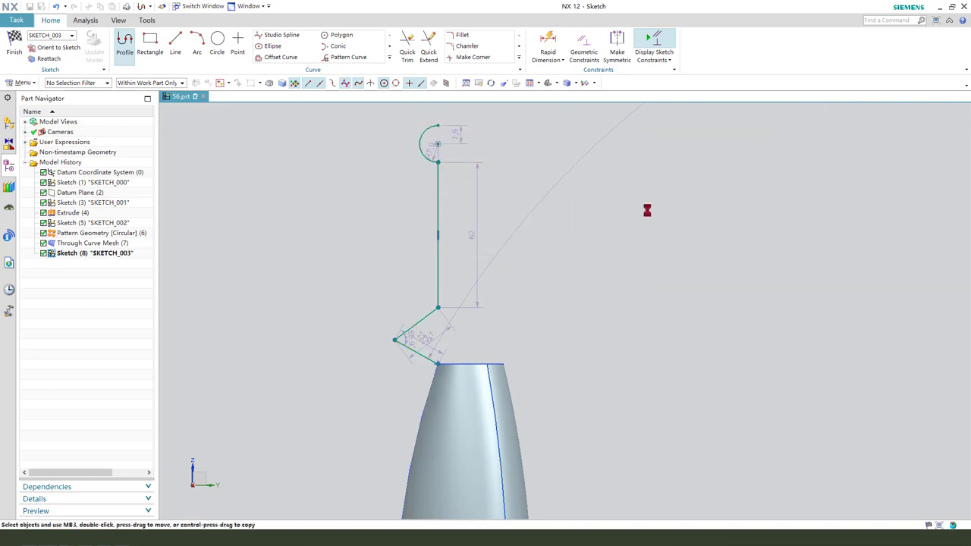
# Step: Dimension the horizontal distance from the V's outer corner to the bottle's vertical axis as 18 mm
pyautogui.scroll(2, 422, 194)
pyautogui.scroll(-2, 429, 311)
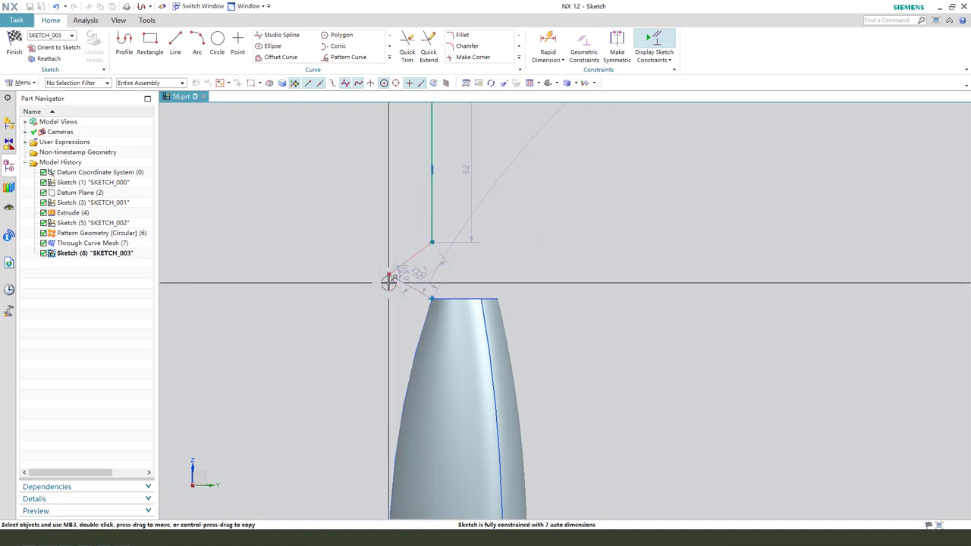
pyautogui.scroll(3, 480, 261)
pyautogui.scroll(-1, 485, 251)
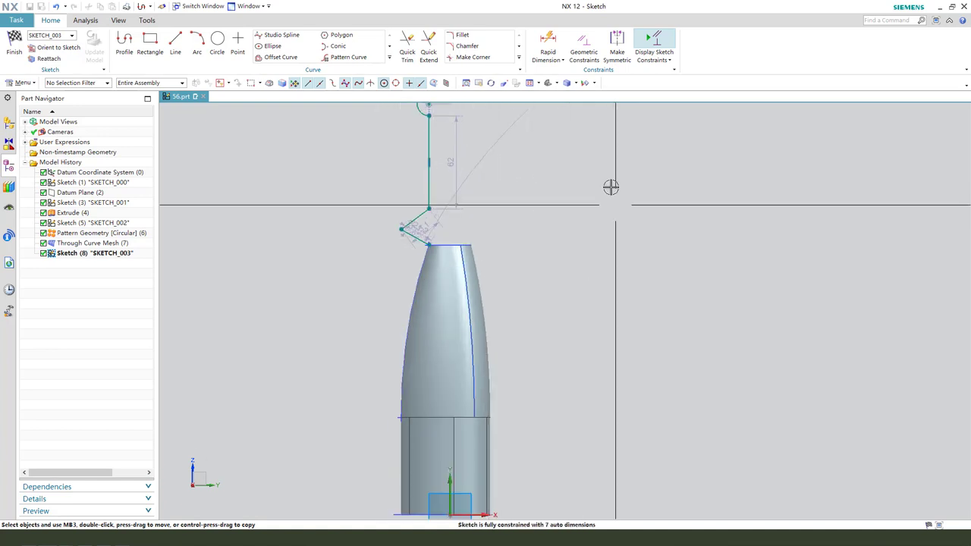
pyautogui.click(545, 45)
pyautogui.click(434, 211)
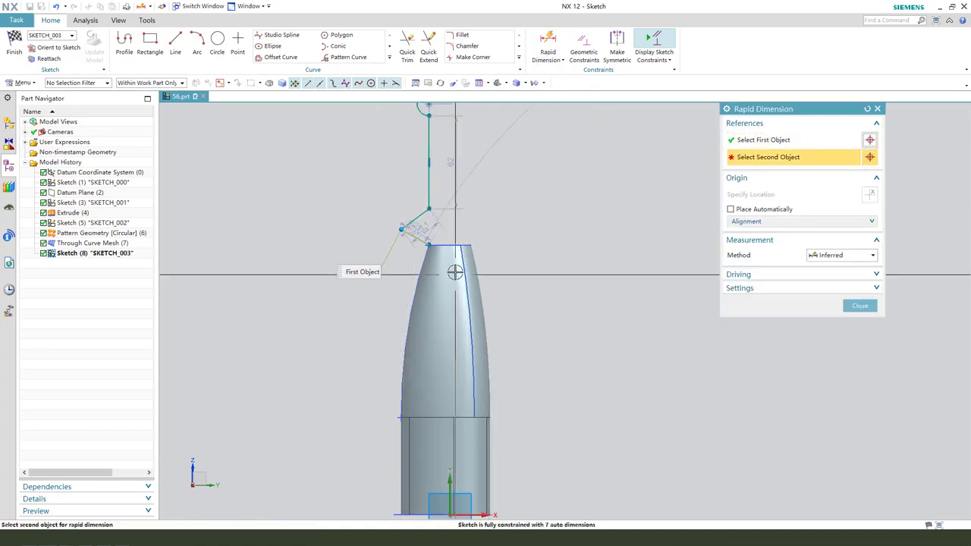
pyautogui.scroll(2, 455, 273)
pyautogui.scroll(-3, 449, 393)
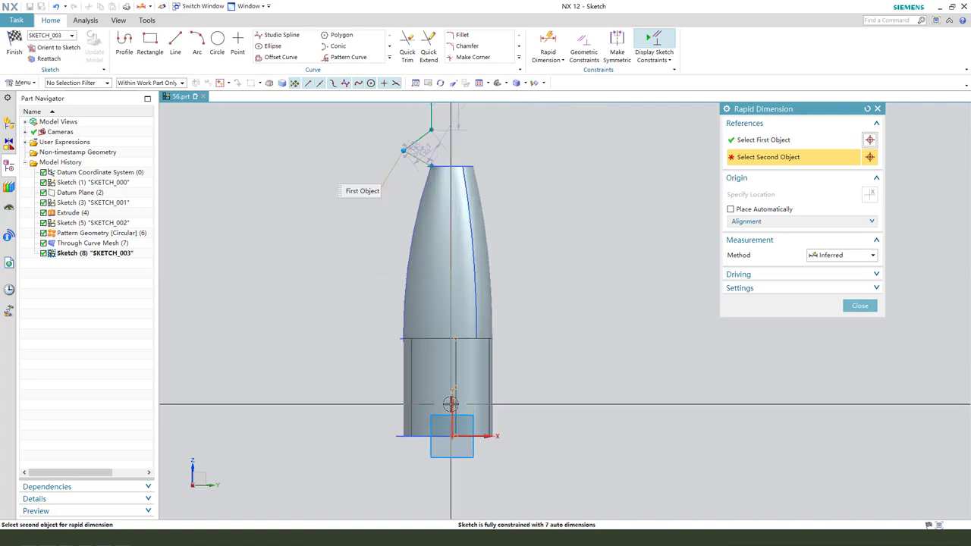
pyautogui.click(441, 358)
pyautogui.scroll(3, 442, 355)
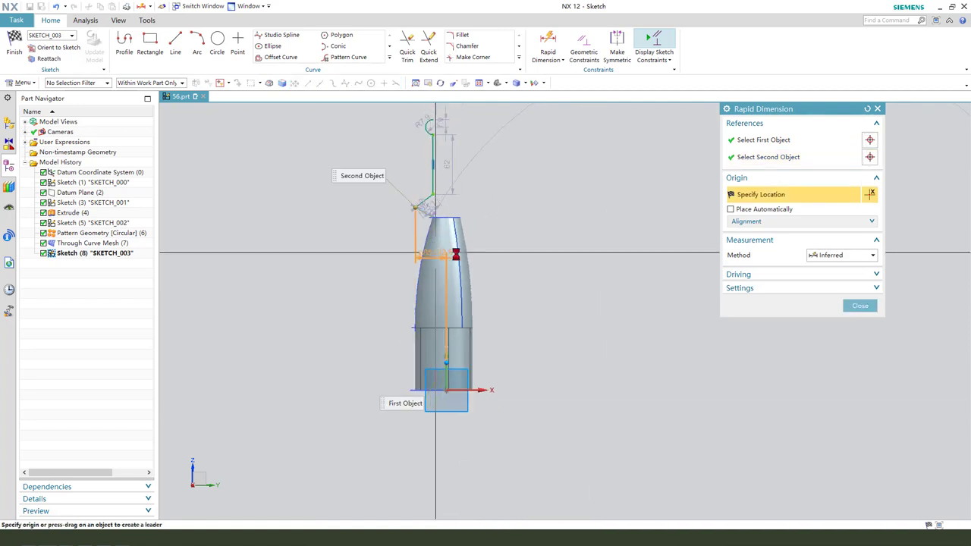
pyautogui.click(432, 253)
pyautogui.press('Return')
pyautogui.scroll(-2, 506, 220)
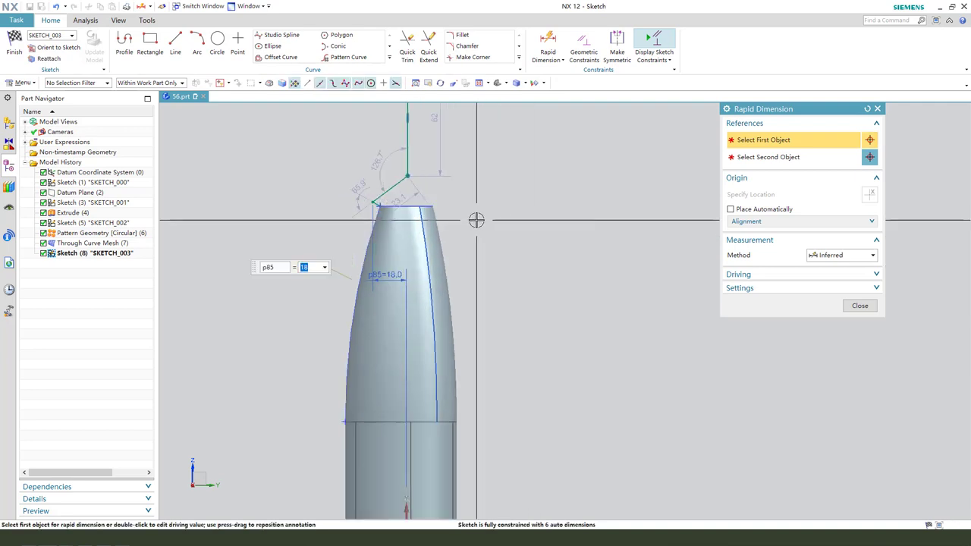
# Step: Try to dimension the profile's overall height from the neck rim to the arc's upper end as 20 mm
pyautogui.click(382, 204)
pyautogui.scroll(3, 387, 209)
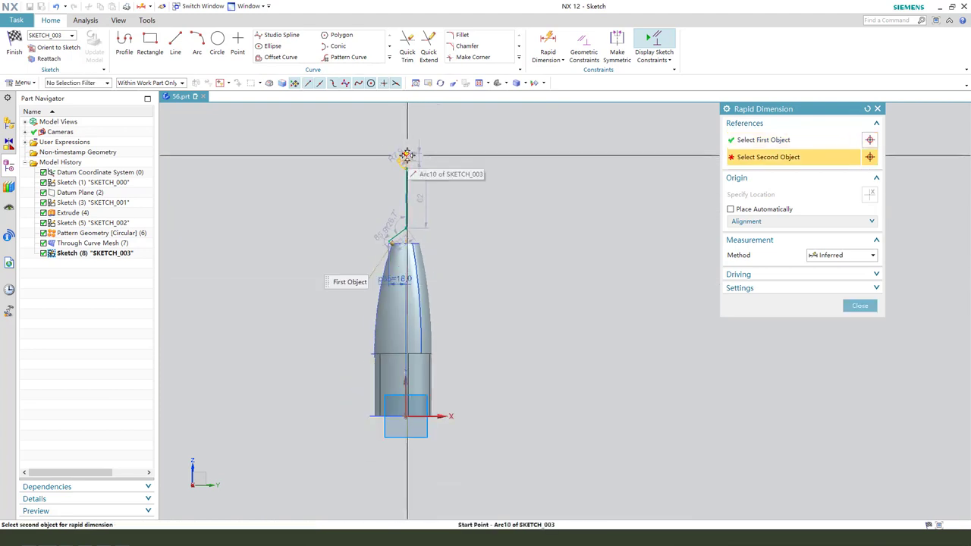
pyautogui.click(407, 153)
pyautogui.click(322, 186)
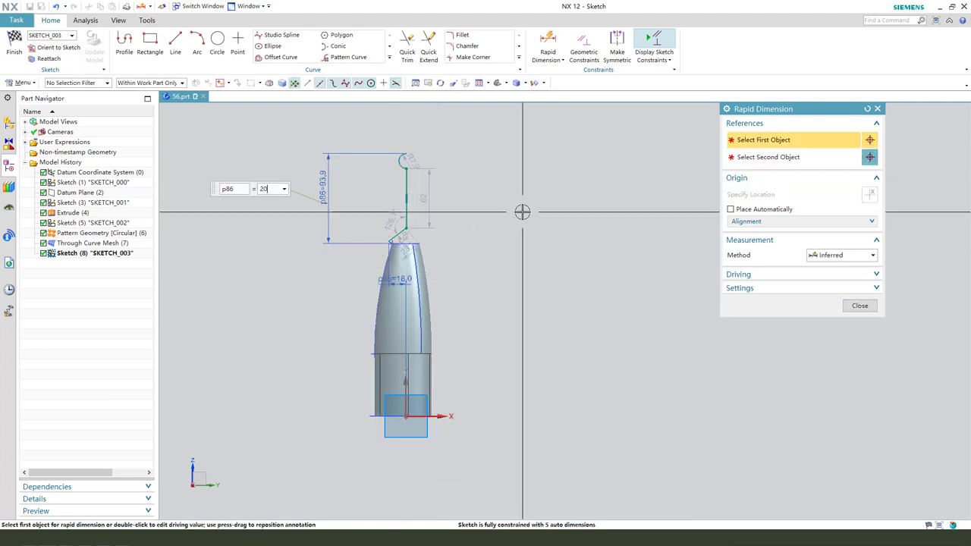
pyautogui.write('2')
pyautogui.press('Return')
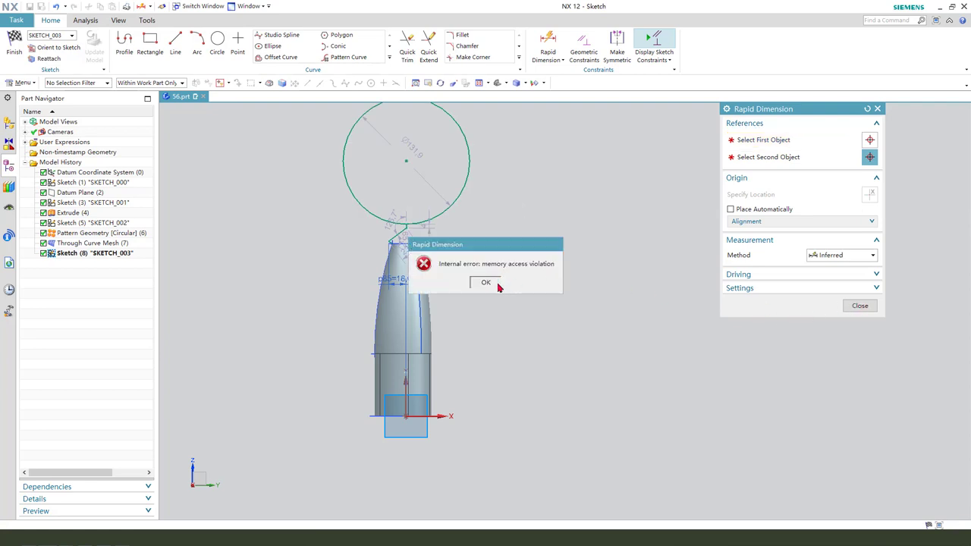
pyautogui.click(485, 282)
pyautogui.click(860, 305)
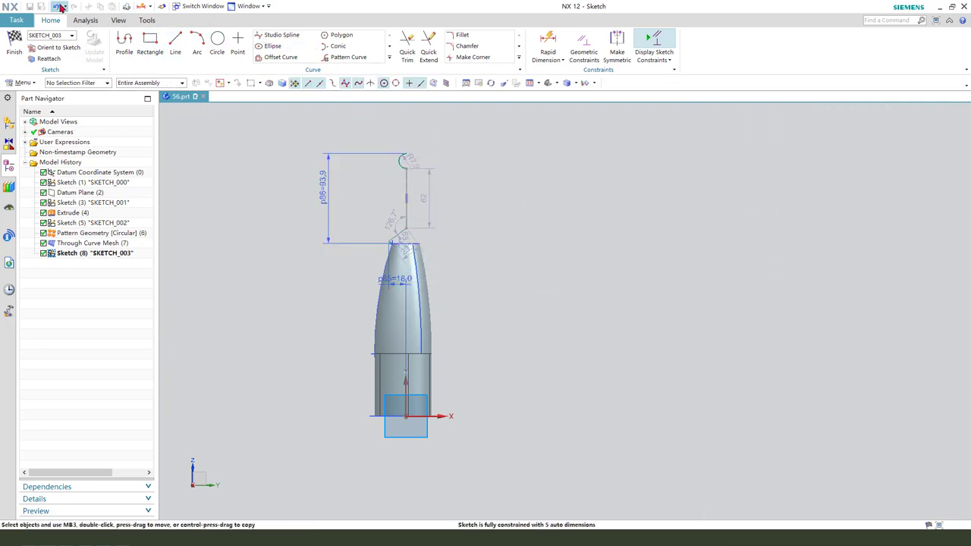
# Step: Bring the vertical line's lower end closer to the neck rim point and constrain the two points to vertical alignment
pyautogui.scroll(4, 419, 190)
pyautogui.moveTo(391, 280); pyautogui.dragTo(352, 305)
pyautogui.scroll(3, 358, 290)
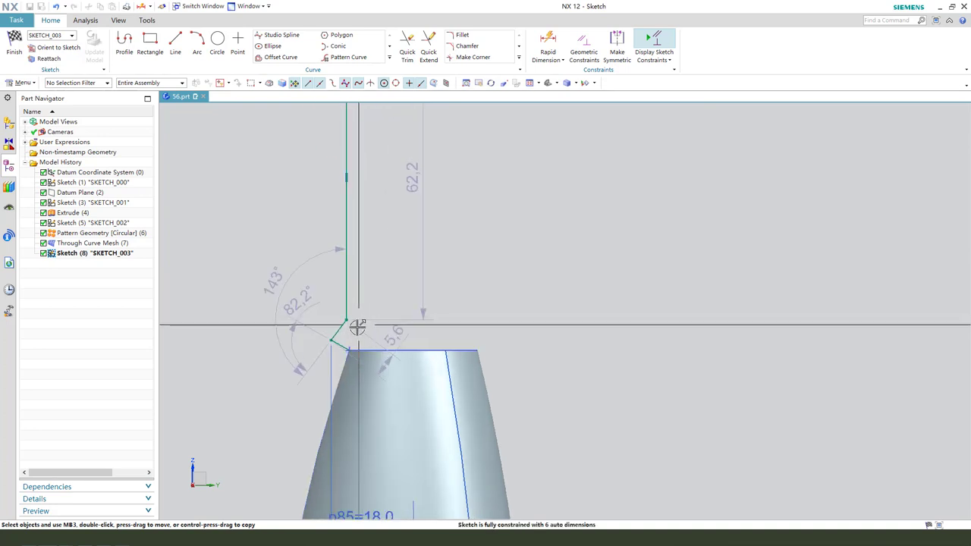
pyautogui.click(347, 321)
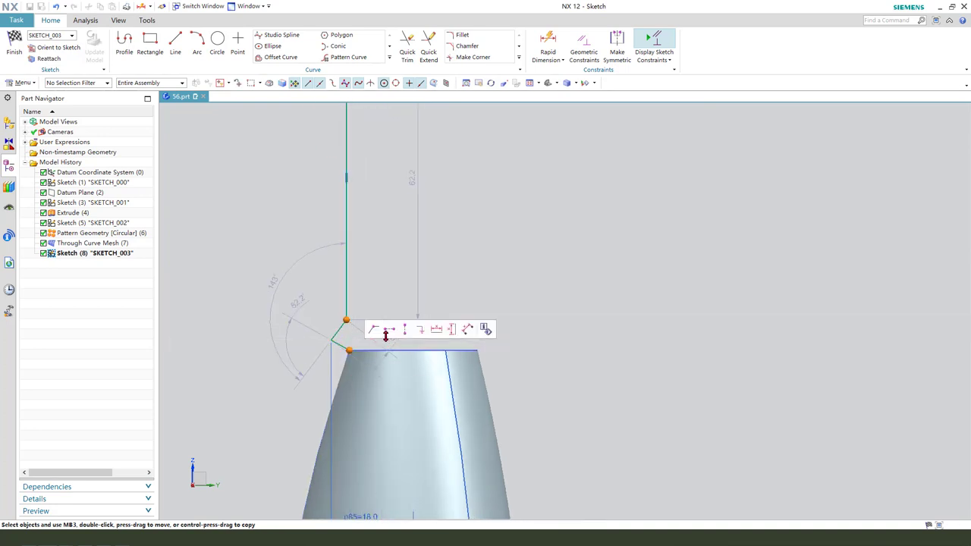
pyautogui.click(408, 330)
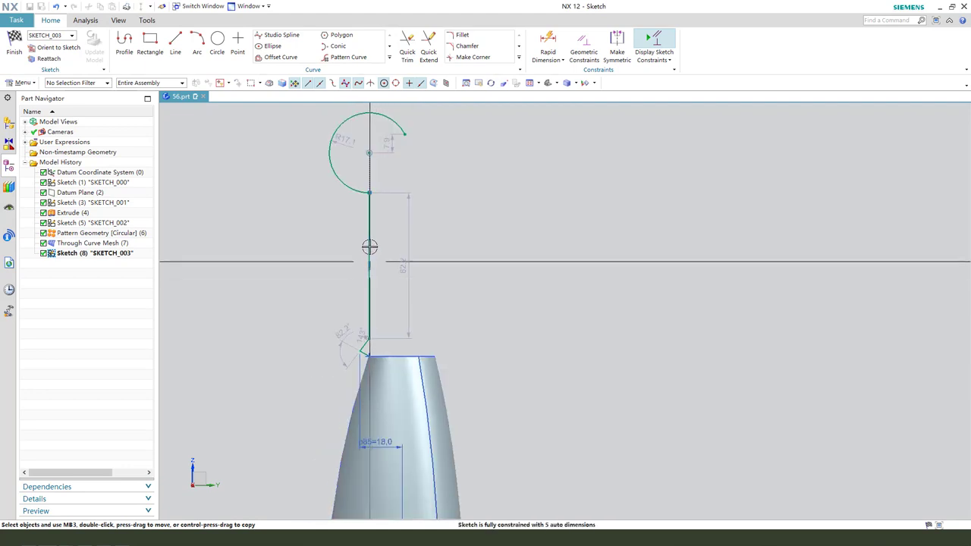
# Step: Constrain the two slanted lines of the V to equal length
pyautogui.scroll(3, 346, 324)
pyautogui.click(339, 305)
pyautogui.click(340, 366)
pyautogui.moveTo(498, 351)
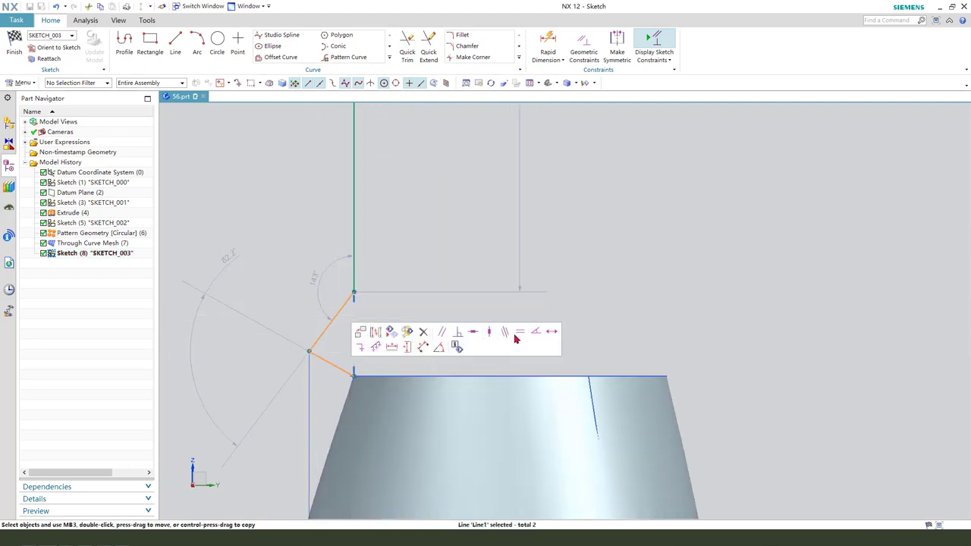
pyautogui.click(518, 335)
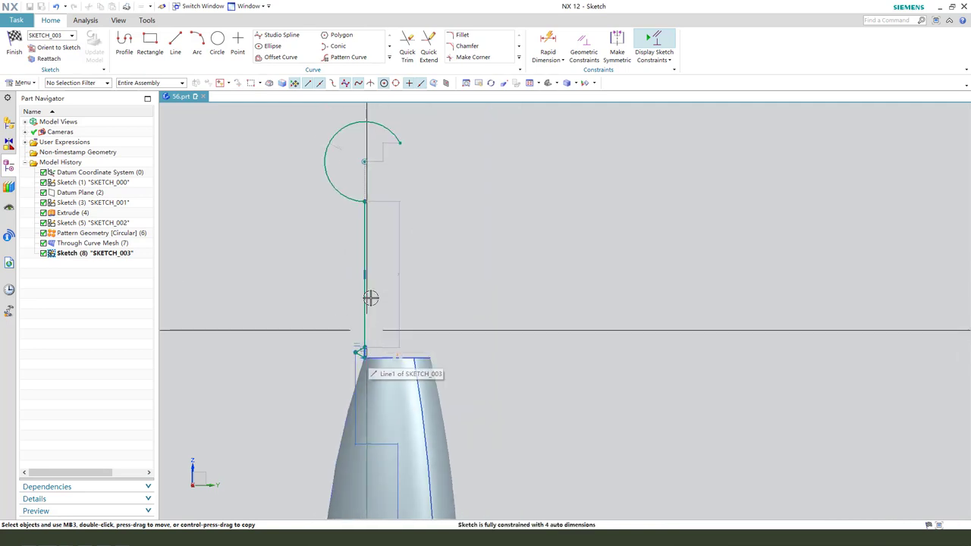
# Step: Shorten the vertical line by lowering its upper end, and align the arc's free end vertically above its centre
pyautogui.moveTo(365, 201); pyautogui.dragTo(366, 283)
pyautogui.scroll(-3, 373, 283)
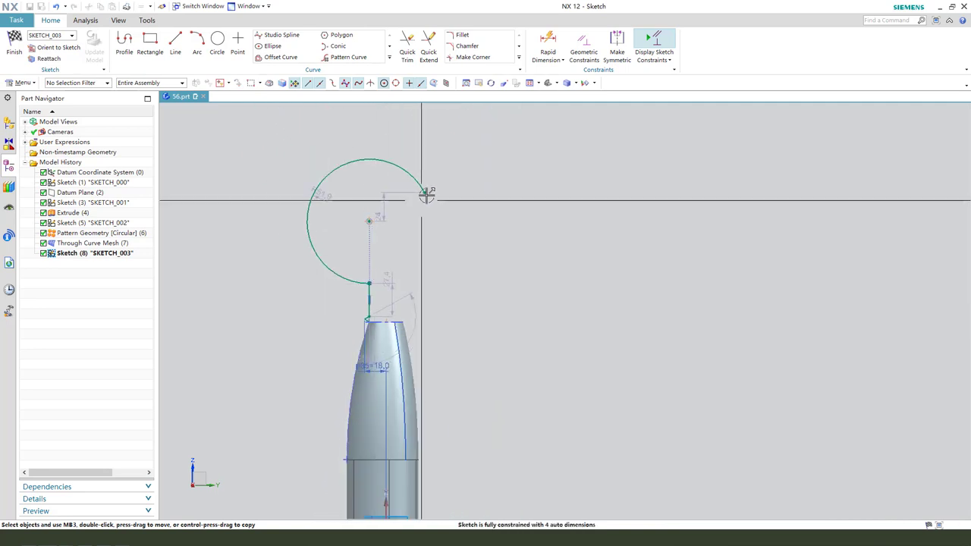
pyautogui.moveTo(386, 165); pyautogui.dragTo(369, 165)
pyautogui.click(370, 165)
pyautogui.click(368, 220)
pyautogui.click(412, 201)
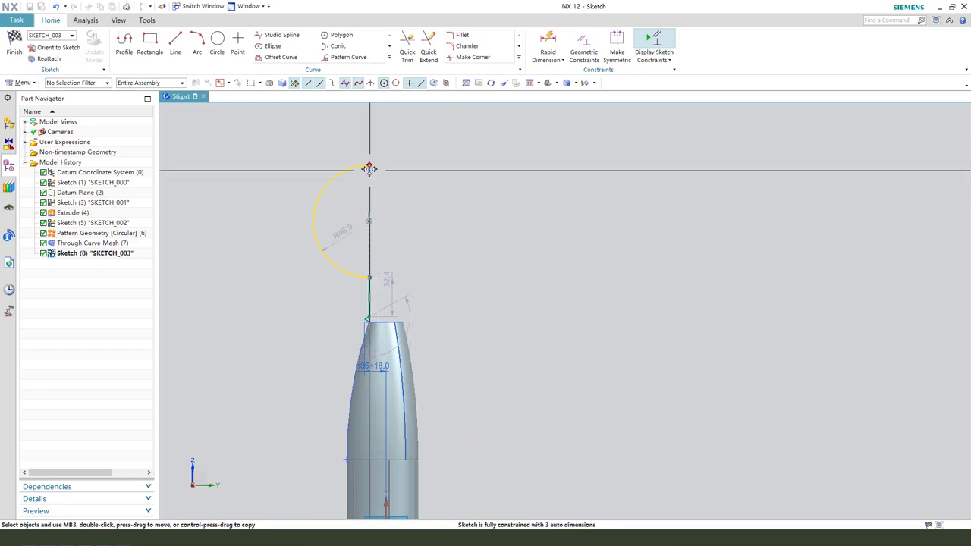
# Step: Set the semicircular arc's radius to 1.8 mm
pyautogui.moveTo(360, 229); pyautogui.dragTo(307, 246)
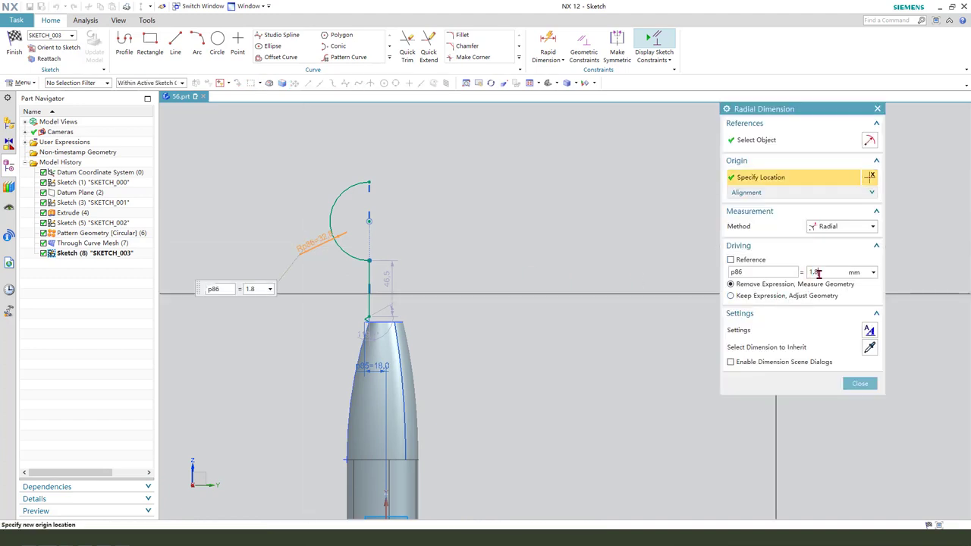
pyautogui.press('Return')
pyautogui.middleClick(459, 326)
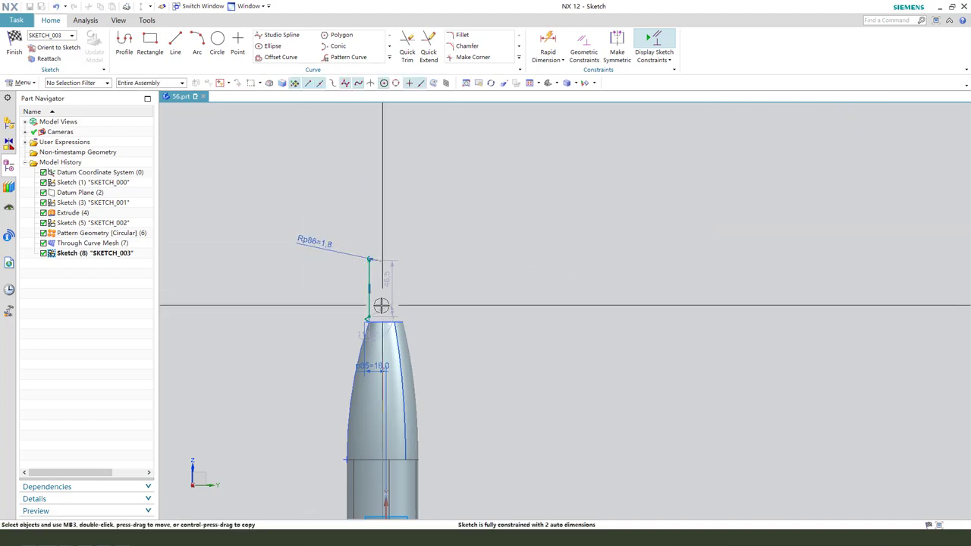
# Step: Lower the arc towards the neck and dimension the overall height from the neck rim to the arc's upper end as 20 mm
pyautogui.scroll(3, 383, 305)
pyautogui.moveTo(375, 218)
pyautogui.mouseDown()
pyautogui.moveTo(365, 220)
pyautogui.moveTo(345, 343)
pyautogui.mouseUp()
pyautogui.scroll(2, 352, 340)
pyautogui.scroll(3, 400, 193)
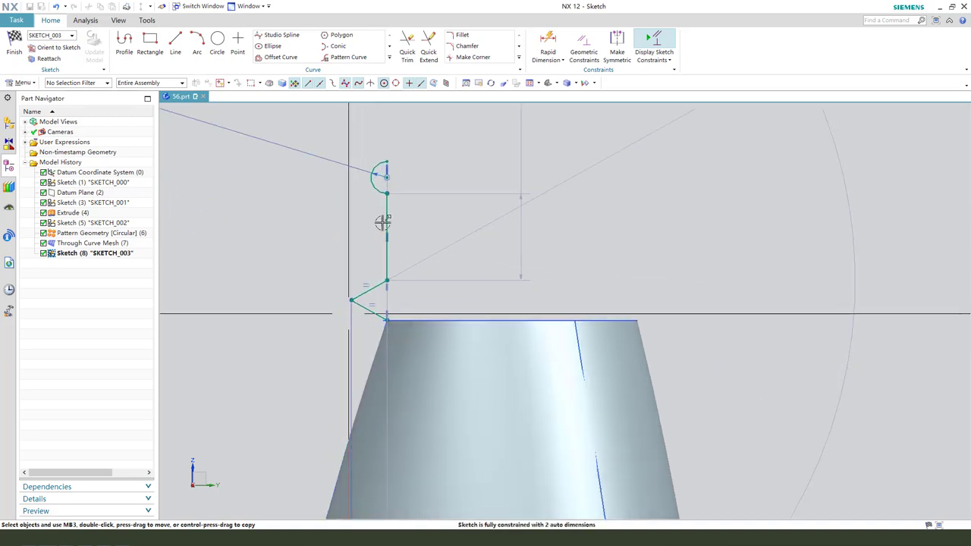
pyautogui.click(388, 163)
pyautogui.click(387, 322)
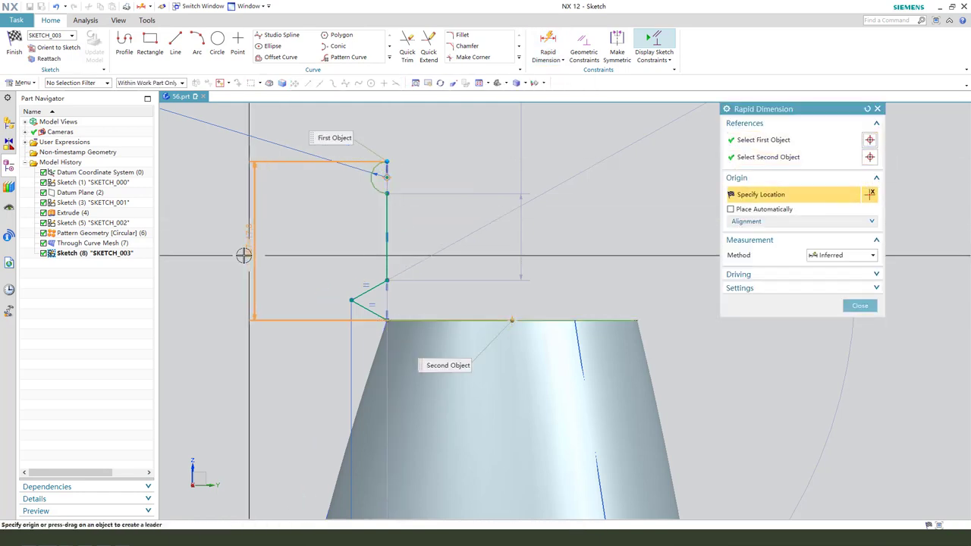
pyautogui.click(247, 254)
pyautogui.write('20')
pyautogui.press('Return')
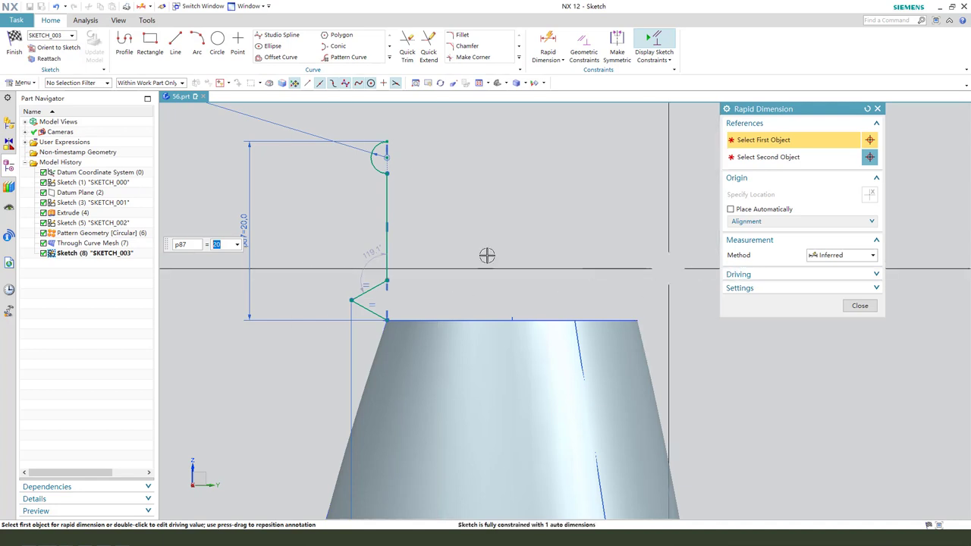
# Step: Dimension the vertical distance from the arc's upper end to the vertical line's lower end as 14 mm
pyautogui.click(387, 318)
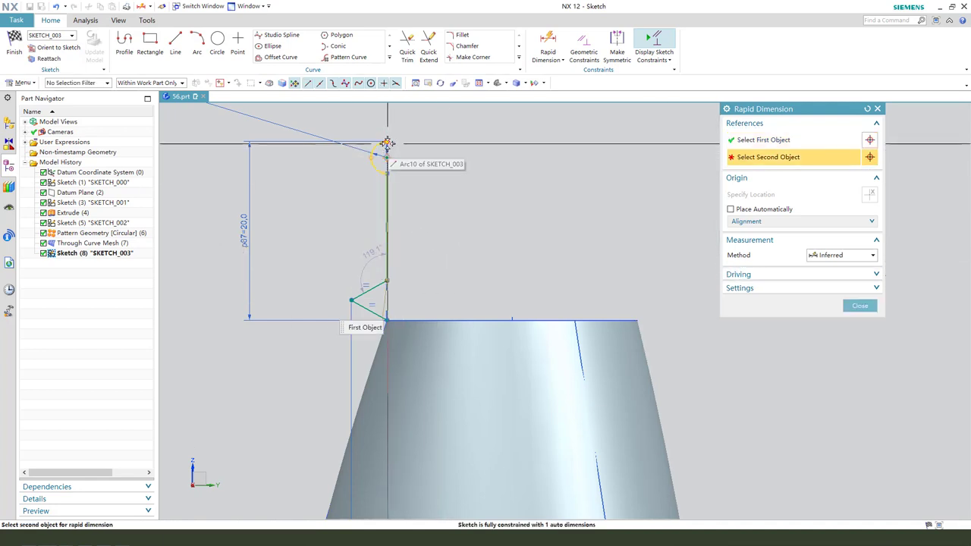
pyautogui.click(387, 143)
pyautogui.click(373, 211)
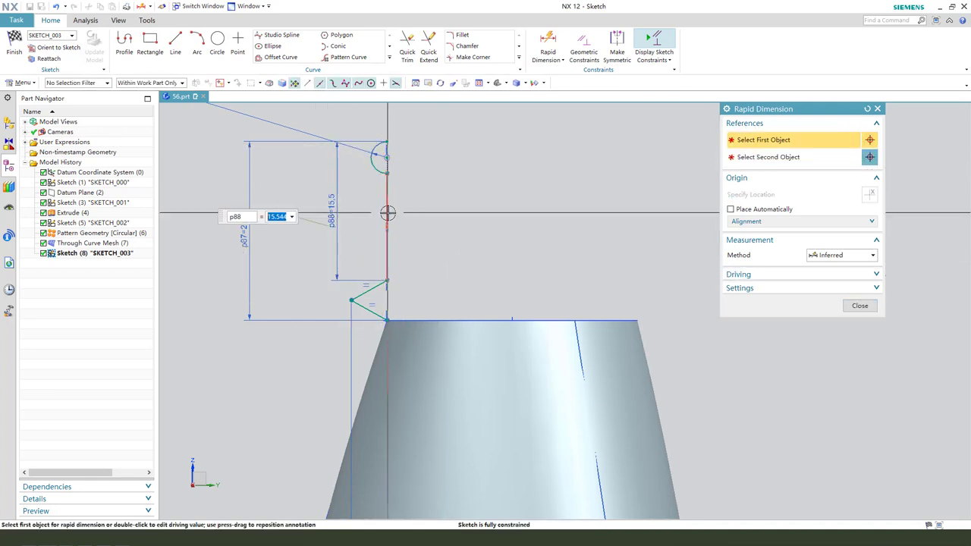
pyautogui.write('14')
pyautogui.press('Return')
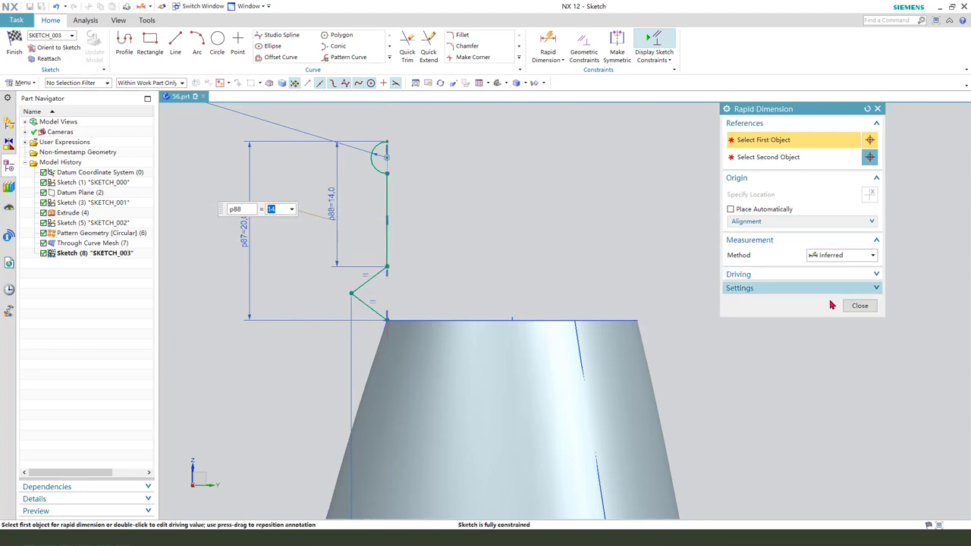
# Step: Reposition the 1.8 mm radius, 20 mm height and 18 mm width dimensions clear of the neck profile
pyautogui.click(860, 305)
pyautogui.scroll(-2, 395, 163)
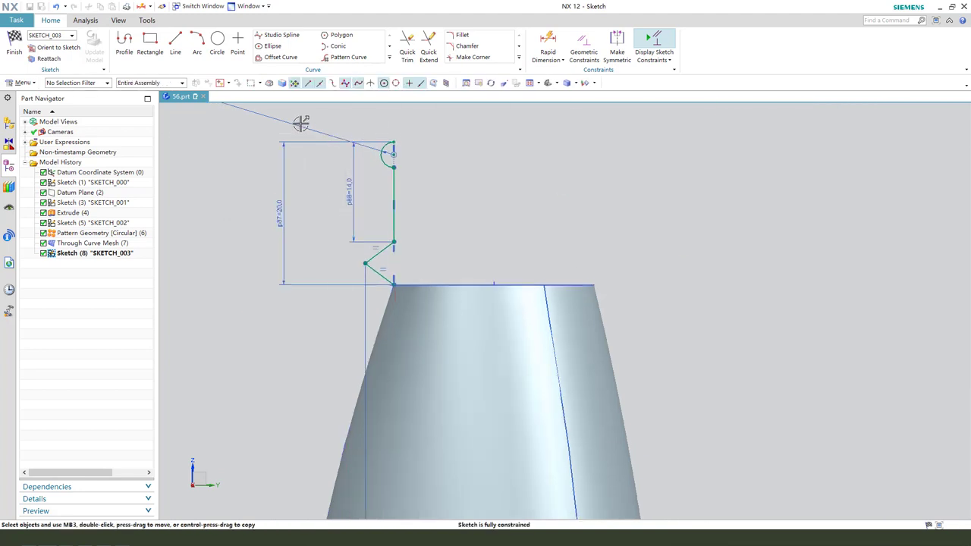
pyautogui.click(429, 147)
pyautogui.click(361, 324)
pyautogui.click(441, 265)
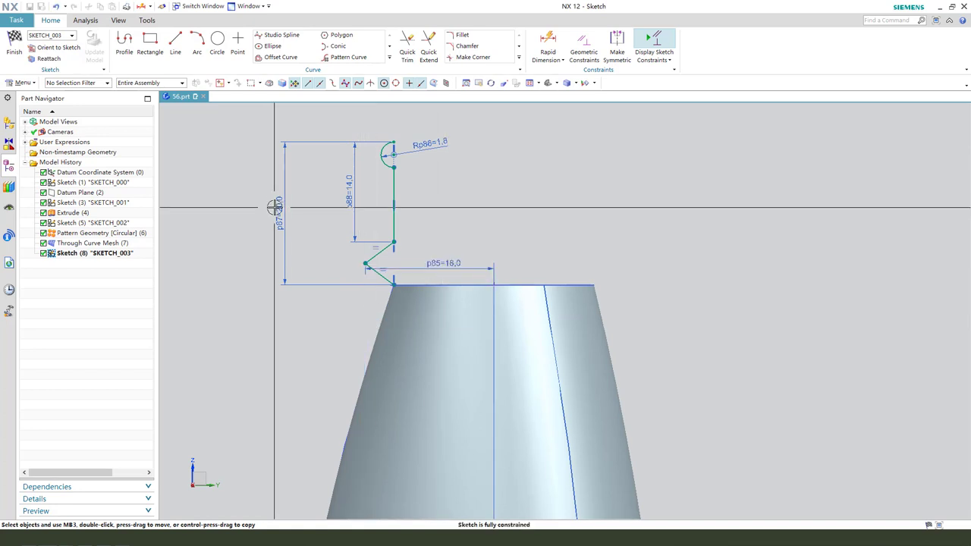
# Step: Finish the sketch and revolve the neck profile 360° about the vertical Z axis as a separate solid body
pyautogui.click(15, 45)
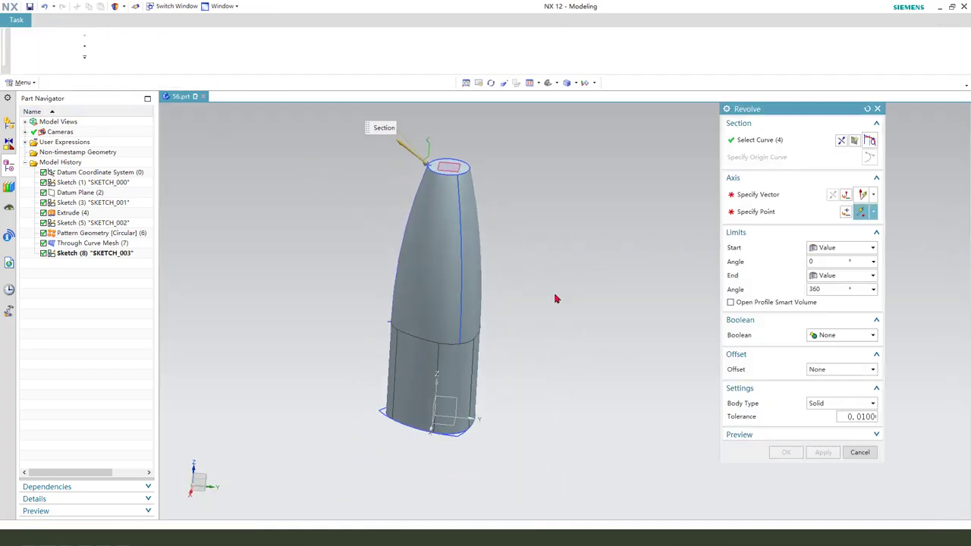
pyautogui.click(439, 383)
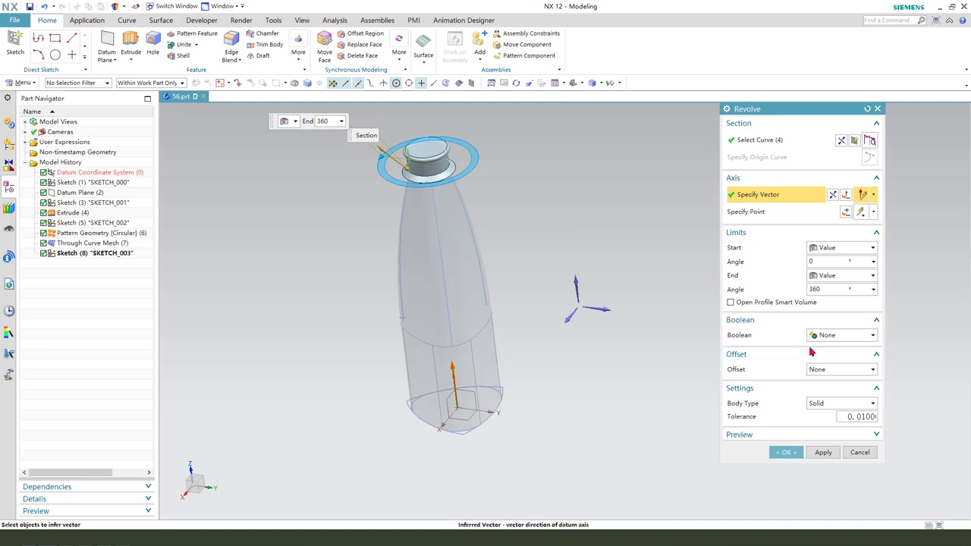
pyautogui.click(786, 453)
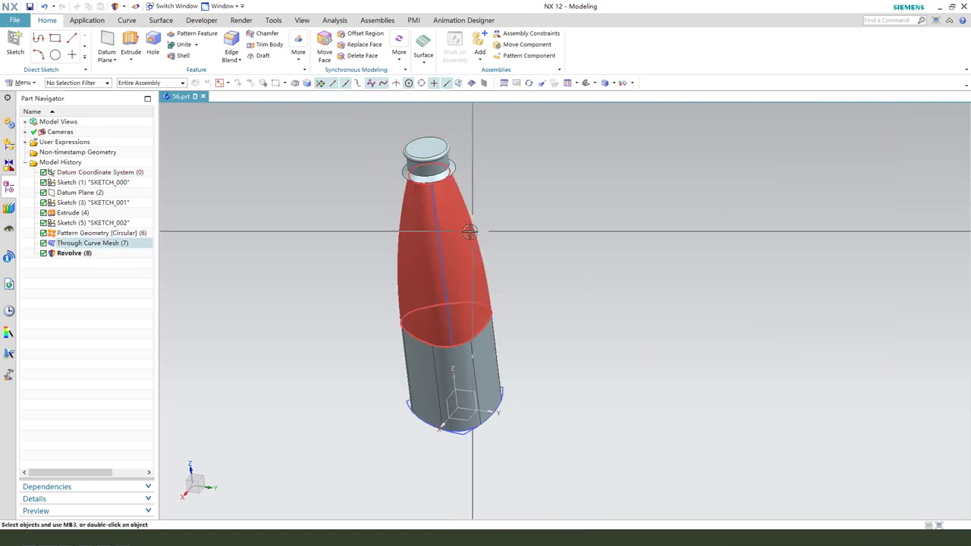
# Step: Hide the base profile sketch at the underside of the bottle
pyautogui.moveTo(512, 303); pyautogui.dragTo(487, 240, button='middle')
pyautogui.scroll(3, 427, 378)
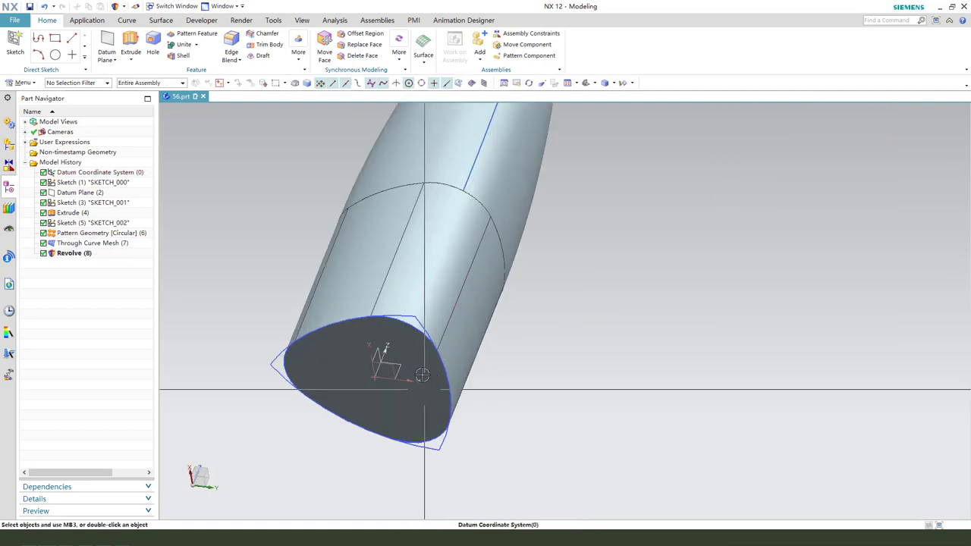
pyautogui.click(420, 329)
pyautogui.hotkey('ctrl', 'b')
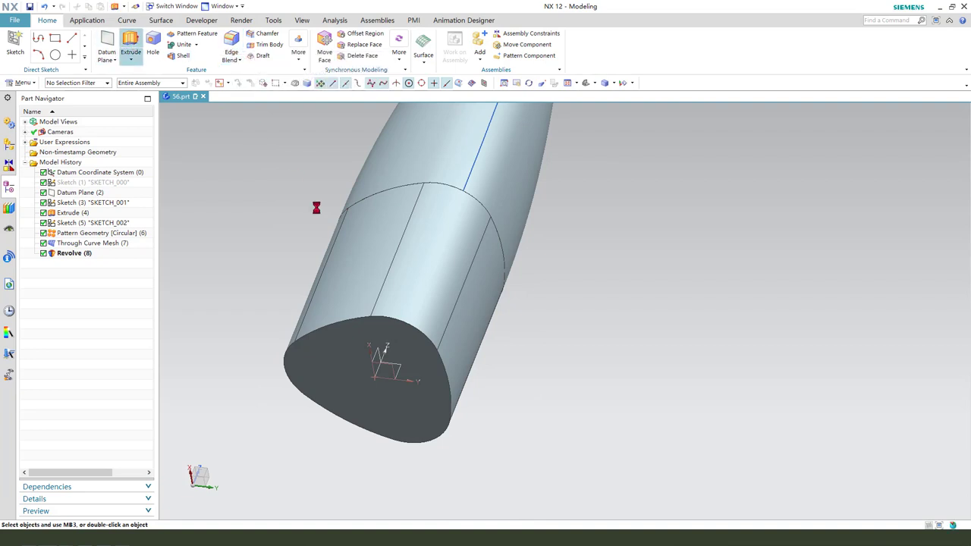
# Step: Set up an extrusion of the bottle's bottom face, directed into the body with an end distance of 3 mm
pyautogui.click(388, 355)
pyautogui.click(834, 195)
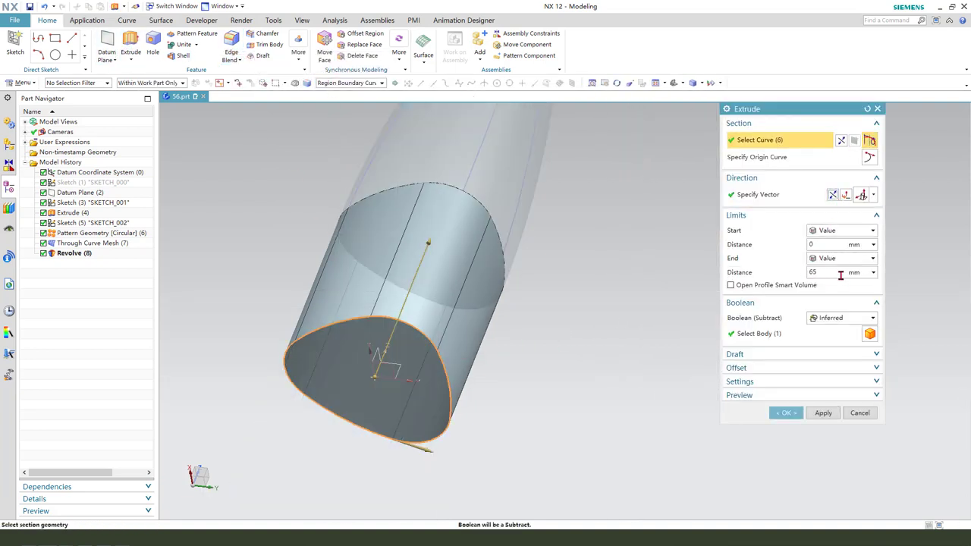
pyautogui.write('3')
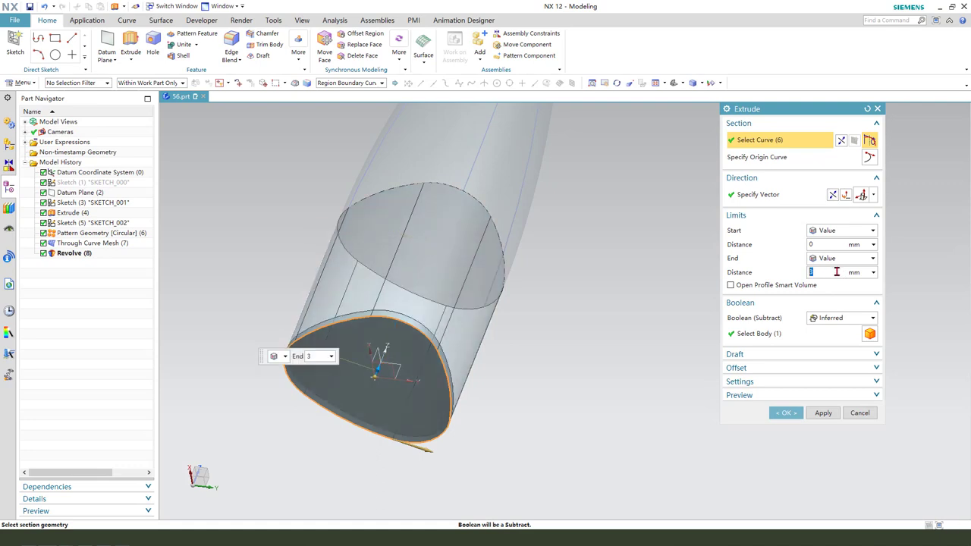
# Step: Give the bottom extrusion a single-sided offset of -8 mm and change its end distance to 4 mm
pyautogui.click(785, 356)
pyautogui.click(803, 392)
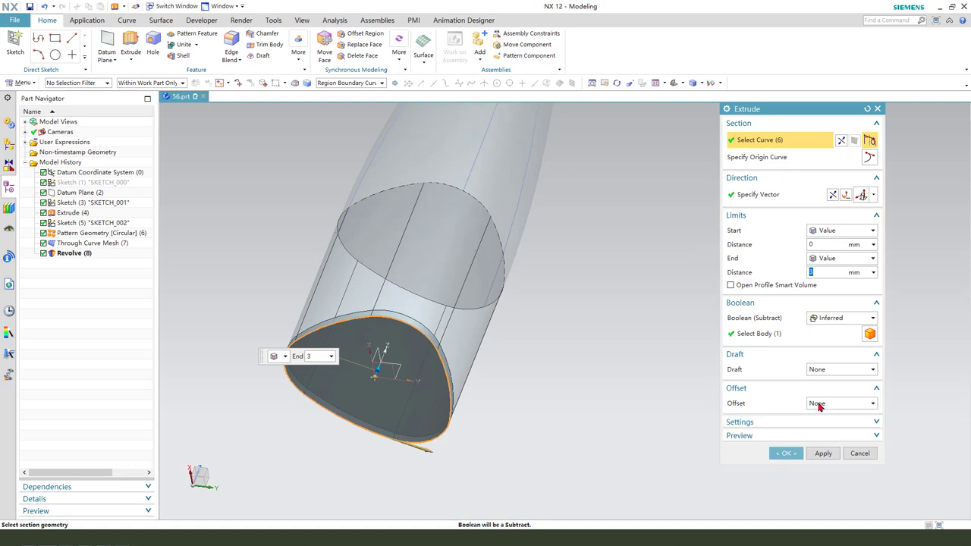
pyautogui.click(827, 424)
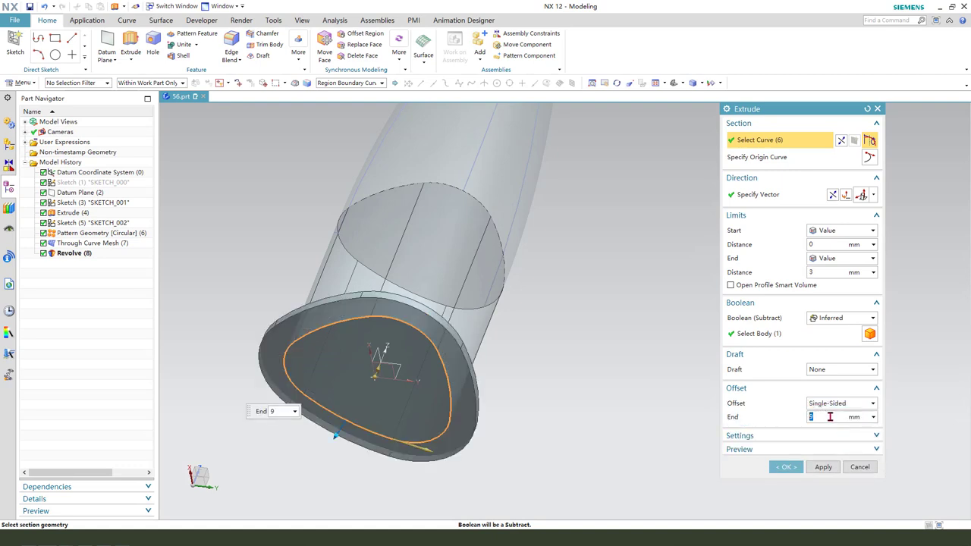
pyautogui.click(830, 416)
pyautogui.write('-5')
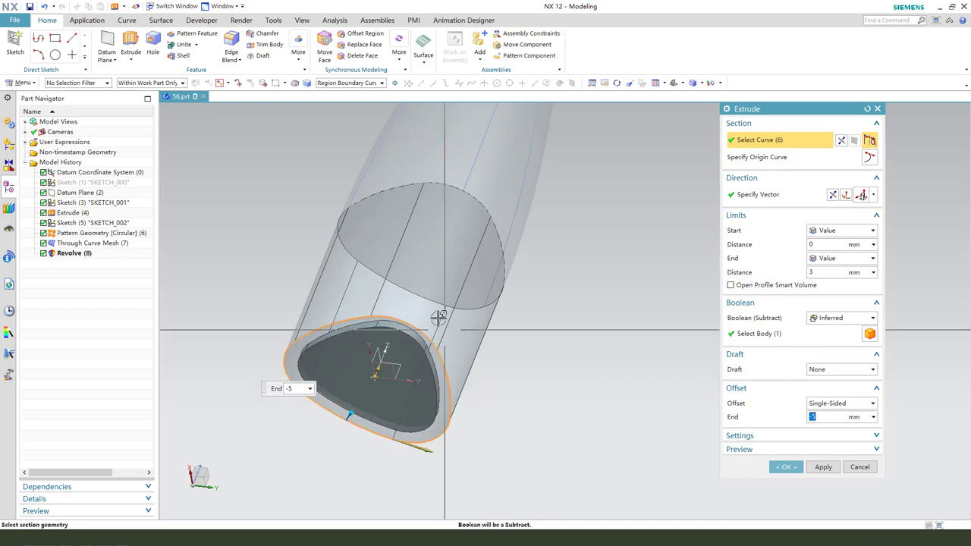
pyautogui.moveTo(439, 318); pyautogui.dragTo(561, 281, button='middle')
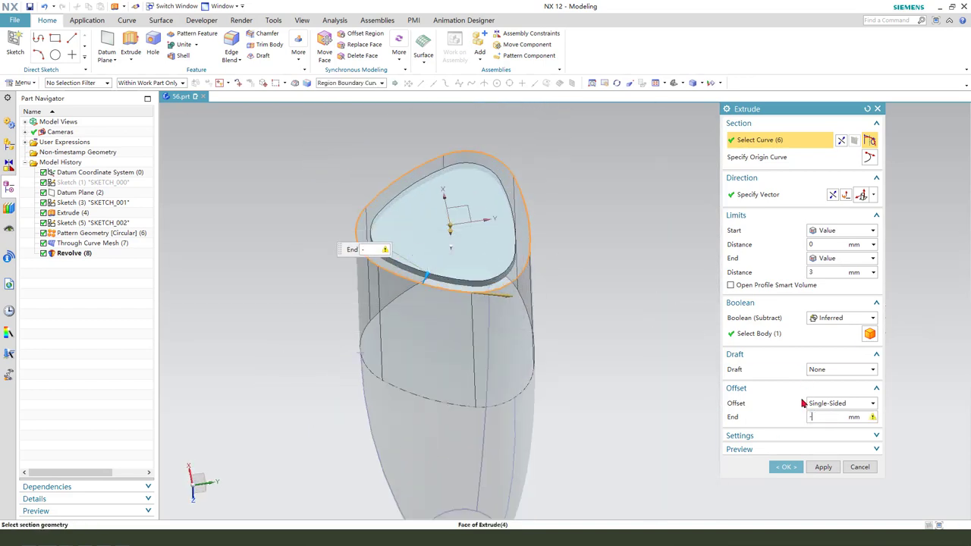
pyautogui.press('Return')
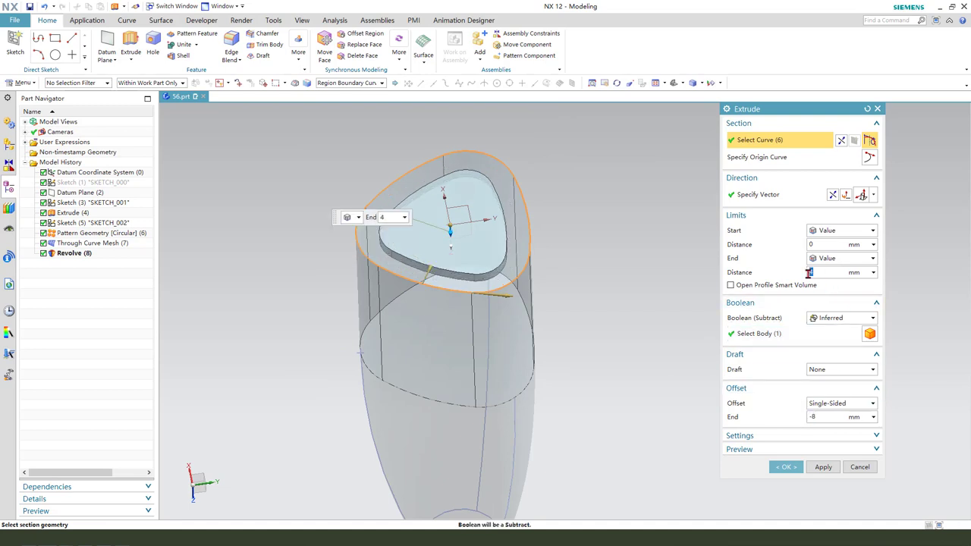
# Step: Add a 30° draft from the start limit, set the Boolean to Subtract and create the base recess
pyautogui.click(834, 370)
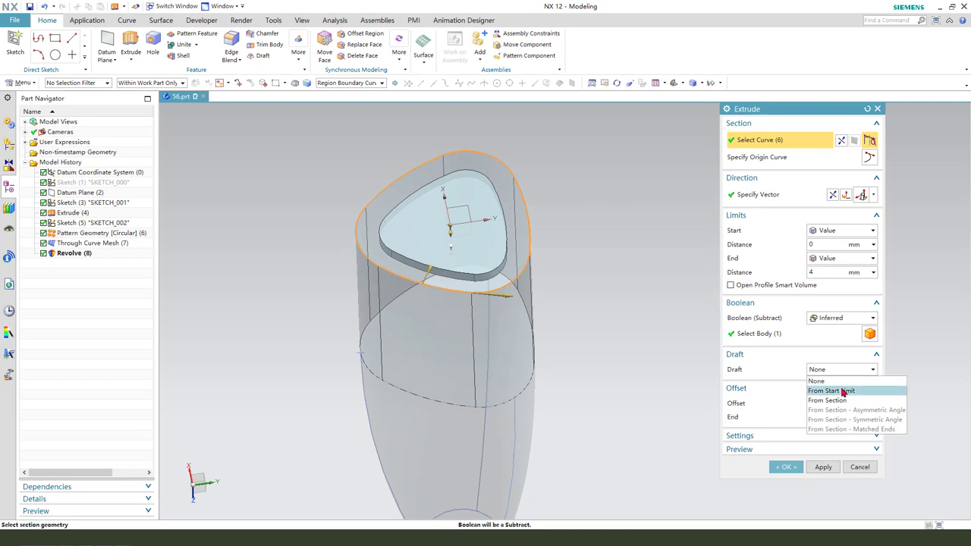
pyautogui.click(844, 392)
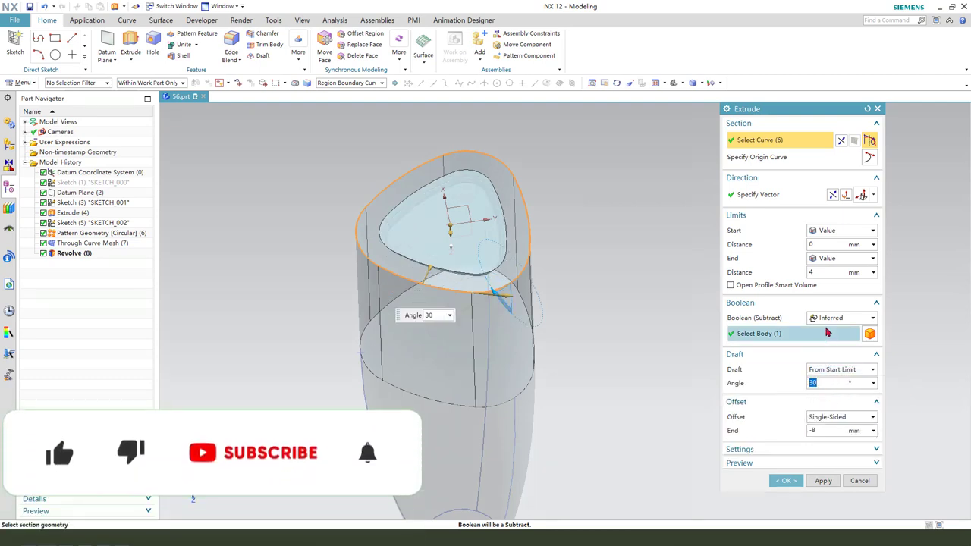
pyautogui.click(843, 318)
pyautogui.click(830, 350)
pyautogui.middleClick(601, 242)
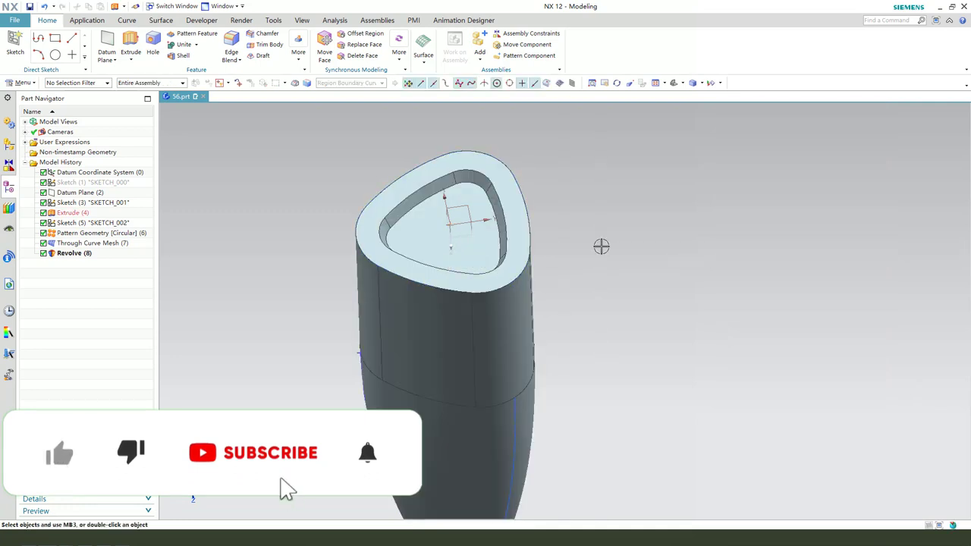
# Step: Apply a 3 mm edge blend around the recess's rim on the bottle's underside
pyautogui.moveTo(600, 243); pyautogui.dragTo(562, 220, button='middle')
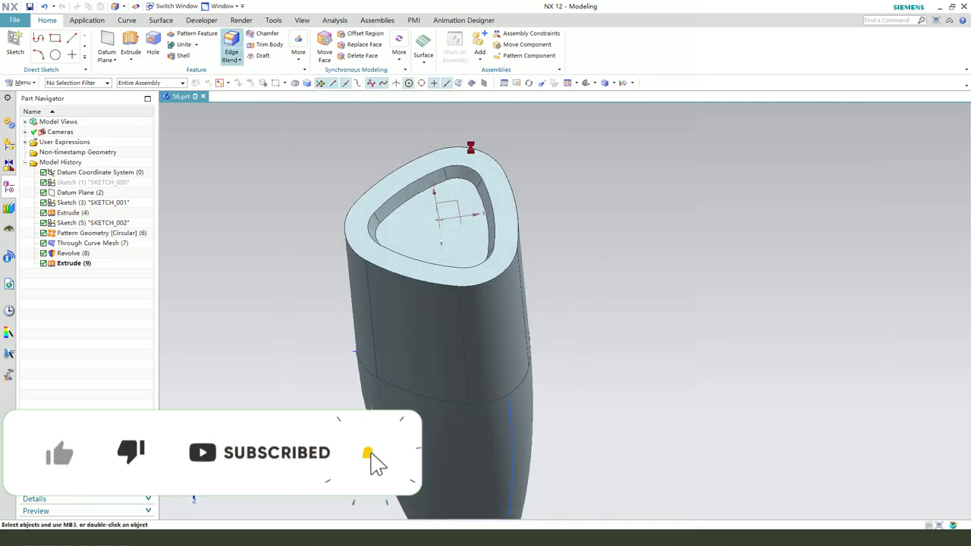
pyautogui.click(232, 45)
pyautogui.scroll(3, 498, 173)
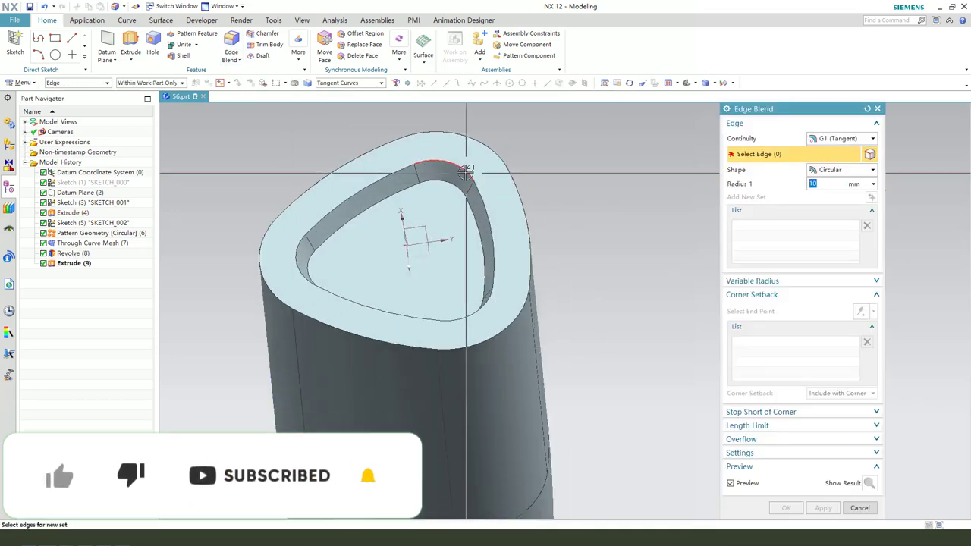
pyautogui.click(466, 168)
pyautogui.write('3')
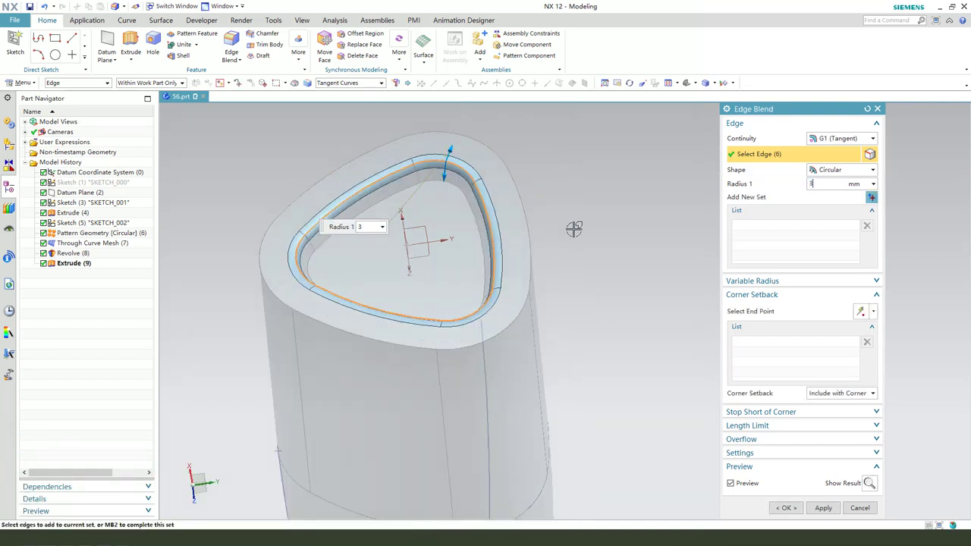
pyautogui.click(824, 507)
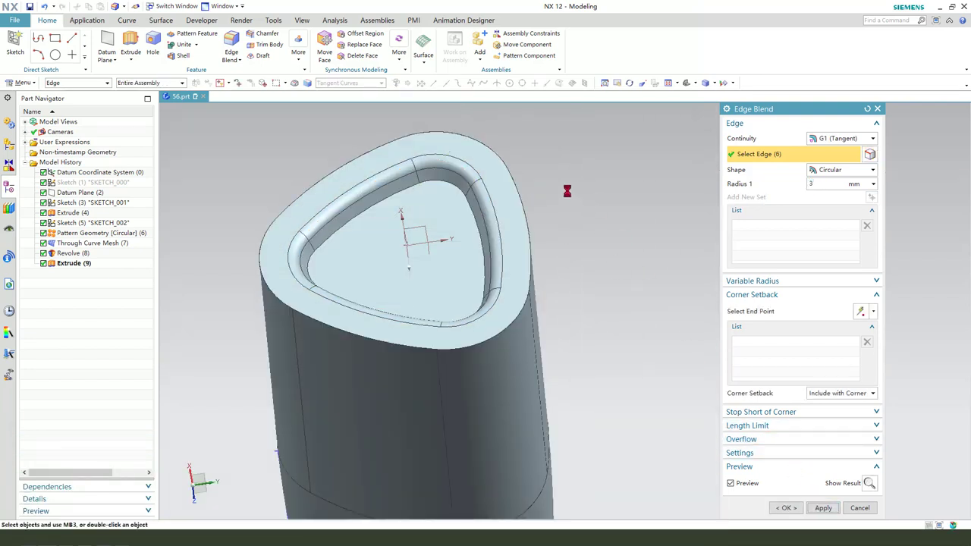
# Step: Apply a 4 mm edge blend around the outer edge of the bottle's base
pyautogui.click(548, 239)
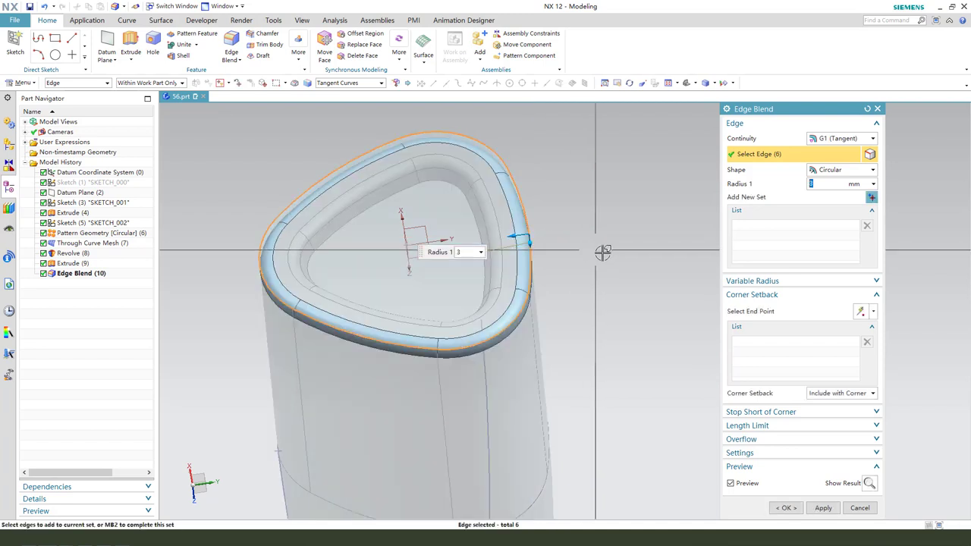
pyautogui.write('4')
pyautogui.press('Return')
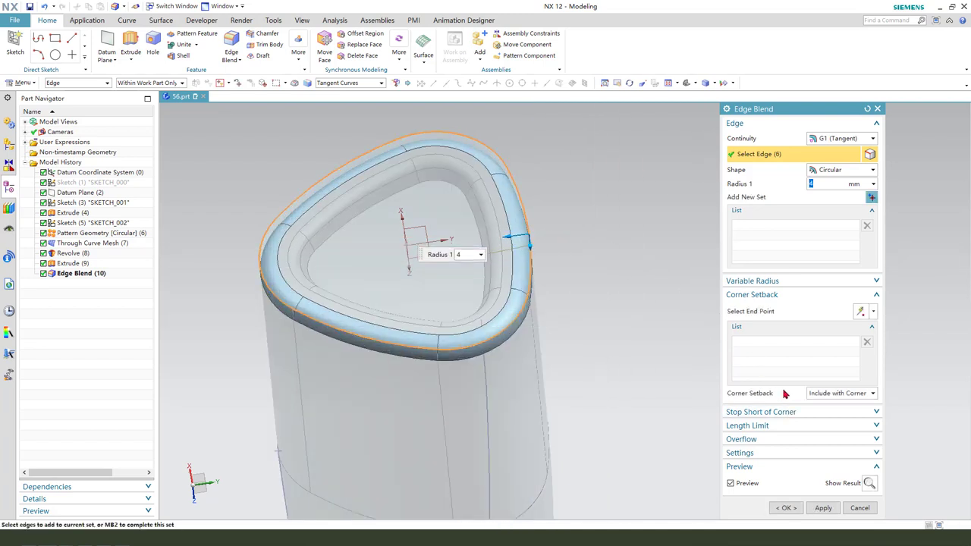
pyautogui.click(787, 512)
# Step: Hide the sketches, curves, datums and the base and neck solids, keeping the curve-mesh body shown
pyautogui.moveTo(549, 126); pyautogui.dragTo(460, 319, button='middle')
pyautogui.scroll(-3, 384, 240)
pyautogui.hotkey('ctrl', 'b')
pyautogui.moveTo(508, 419); pyautogui.dragTo(351, 148)
pyautogui.middleClick(518, 286)
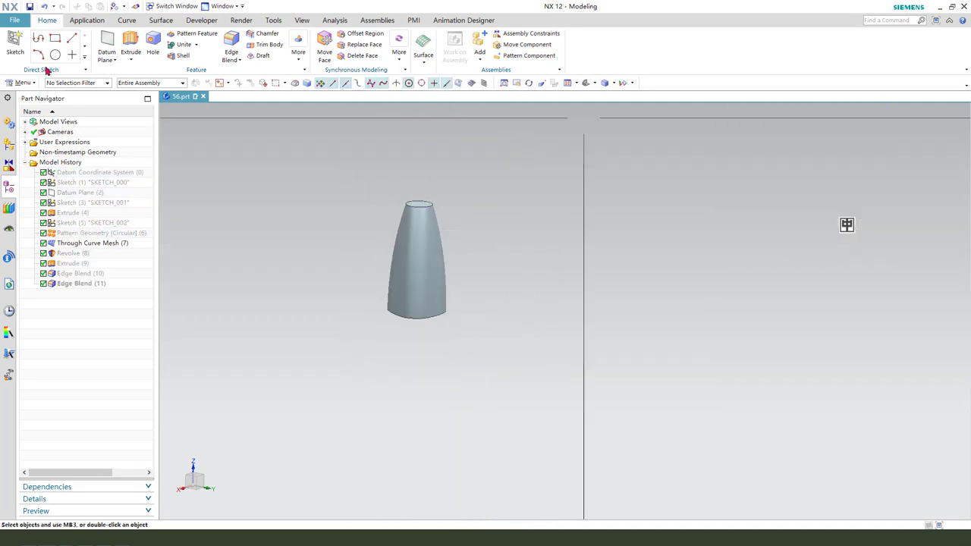
# Step: Bring the base and neck solids back into view with the curve-mesh body, keeping all sketches, curves and datums hidden
pyautogui.hotkey('ctrl', 'shift', 'b')
pyautogui.hotkey('ctrl', 'b')
pyautogui.click(436, 334)
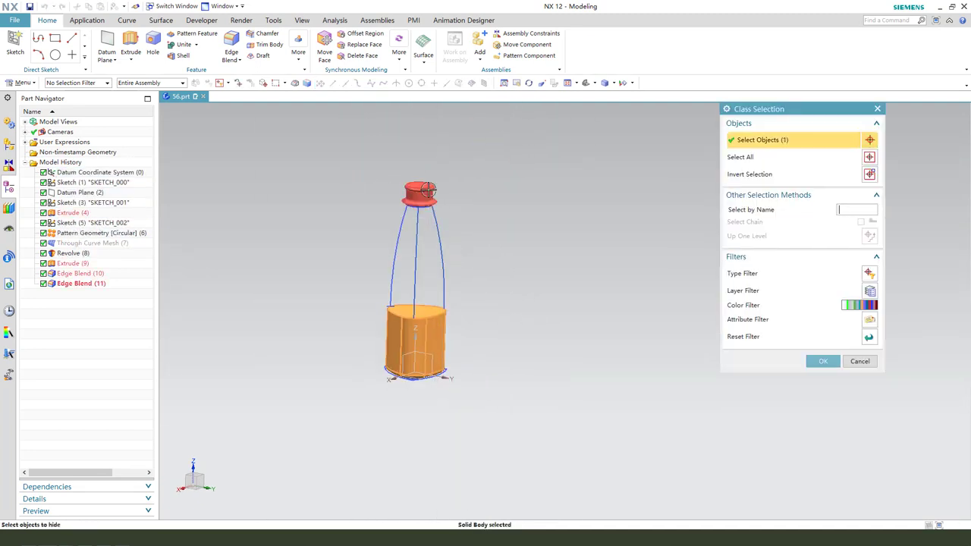
pyautogui.middleClick(455, 201)
pyautogui.moveTo(551, 228); pyautogui.dragTo(521, 282, button='middle')
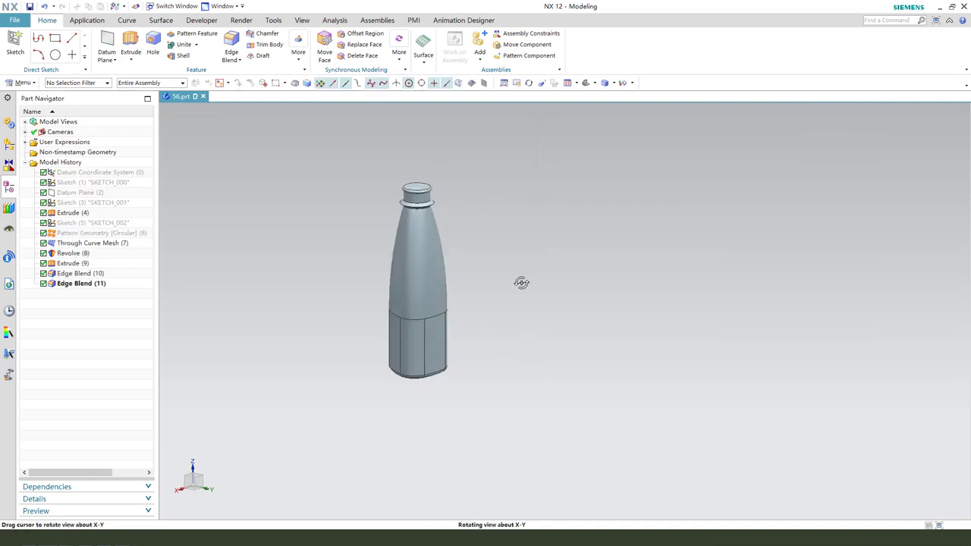
# Step: Unite the curve-mesh body with the base and neck solids into a single bottle body
pyautogui.click(183, 47)
pyautogui.click(414, 311)
pyautogui.moveTo(529, 423); pyautogui.dragTo(345, 164)
pyautogui.middleClick(562, 277)
# Step: Change the united bottle body's display color to red
pyautogui.hotkey('ctrl', 'j')
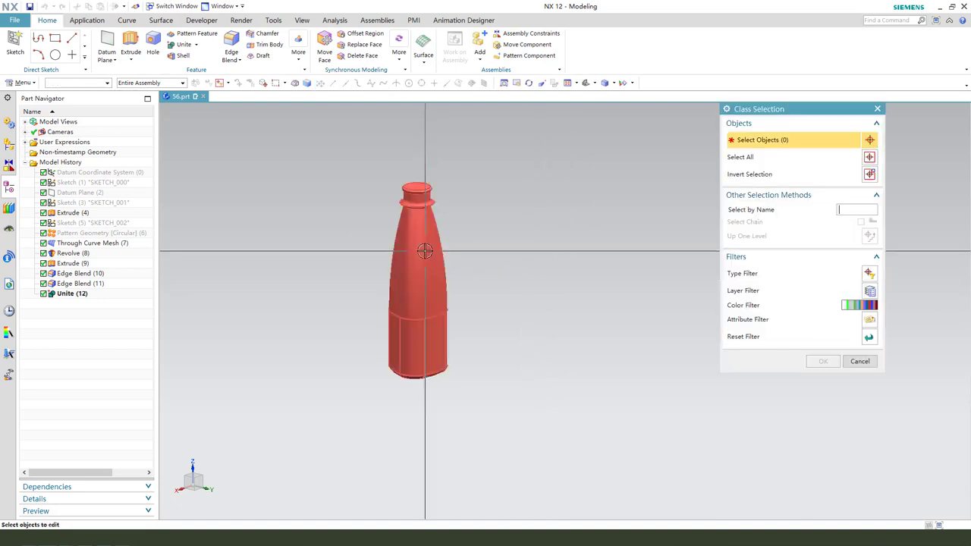
pyautogui.click(425, 251)
pyautogui.middleClick(549, 288)
pyautogui.click(862, 167)
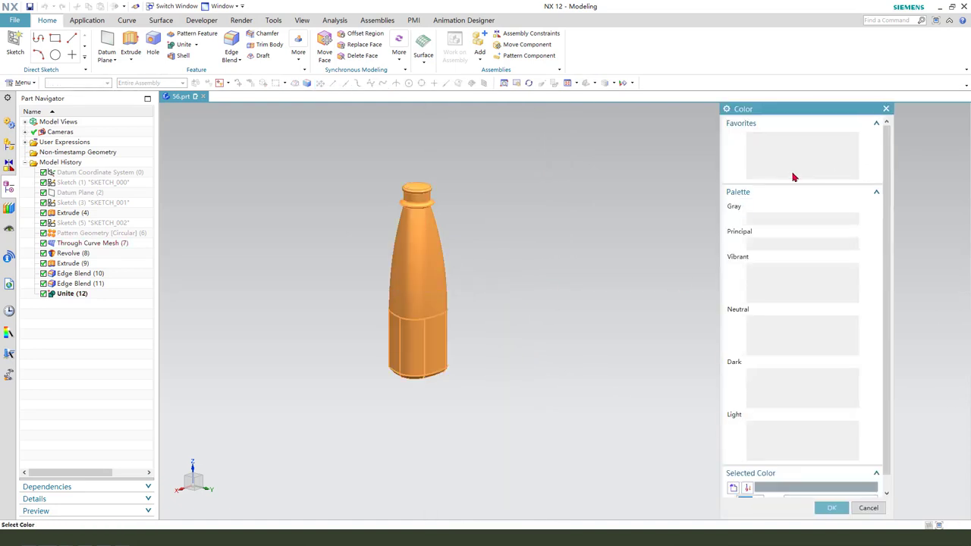
pyautogui.middleClick(658, 261)
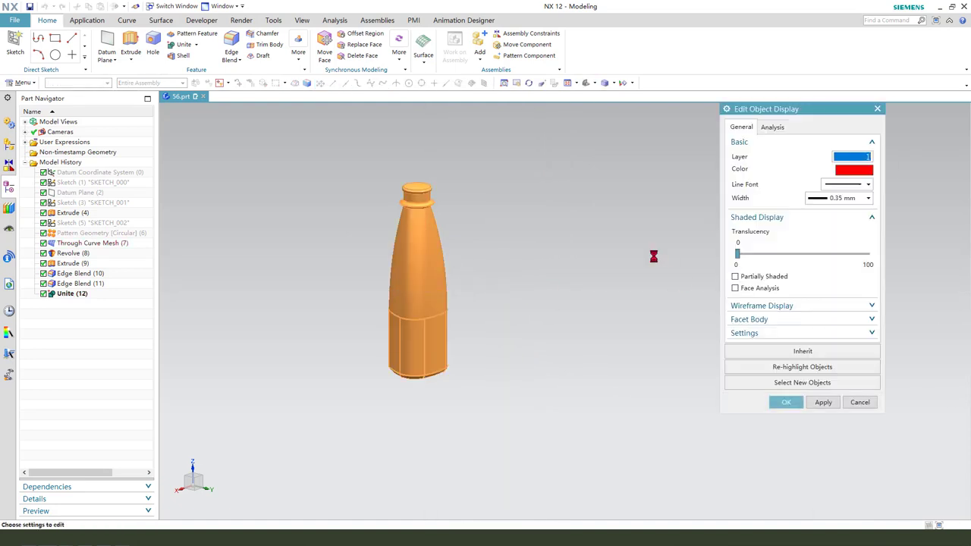
pyautogui.middleClick(657, 261)
pyautogui.click(647, 291)
pyautogui.moveTo(553, 326); pyautogui.dragTo(529, 303)
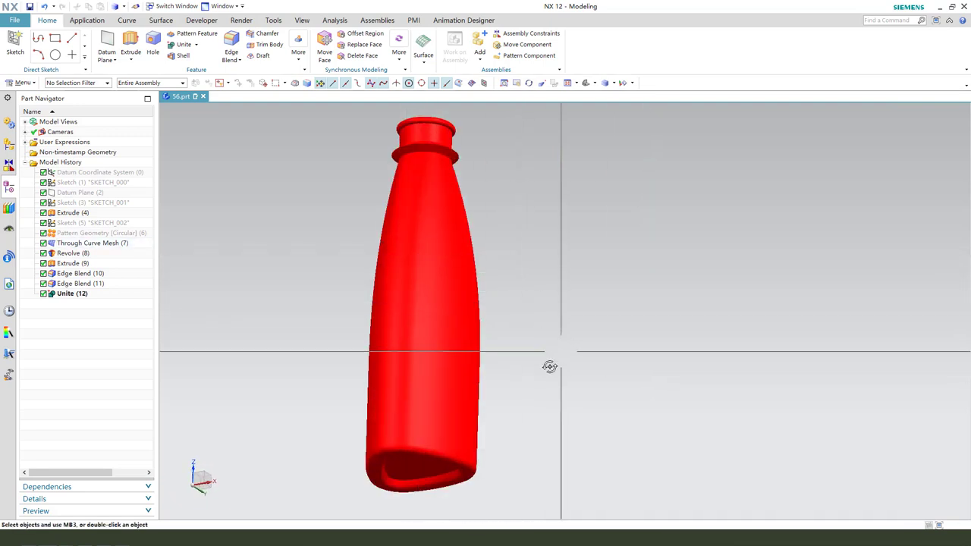
pyautogui.moveTo(548, 369); pyautogui.dragTo(440, 418)
pyautogui.moveTo(439, 418); pyautogui.dragTo(463, 313, button='middle')
pyautogui.scroll(-2, 415, 296)
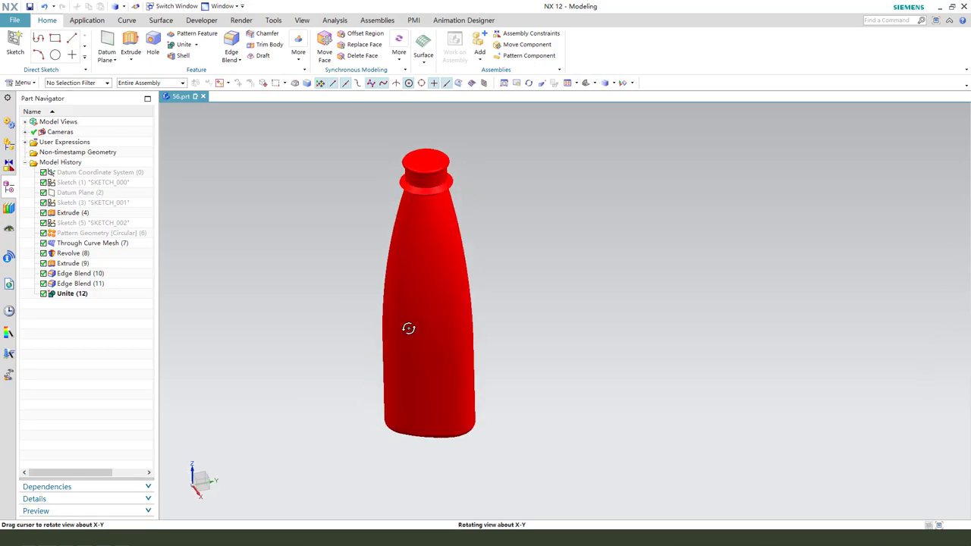